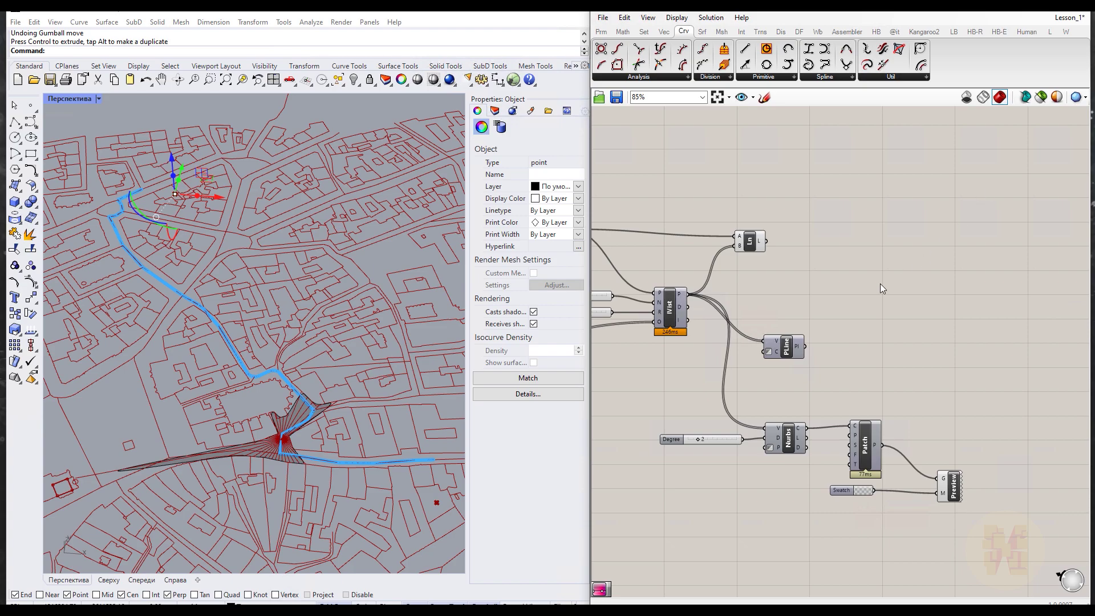
- Deselect the path point and zoom the Perspective view in on the isovist ray fan
{"action": "left_click", "coordinate": [267, 473]}
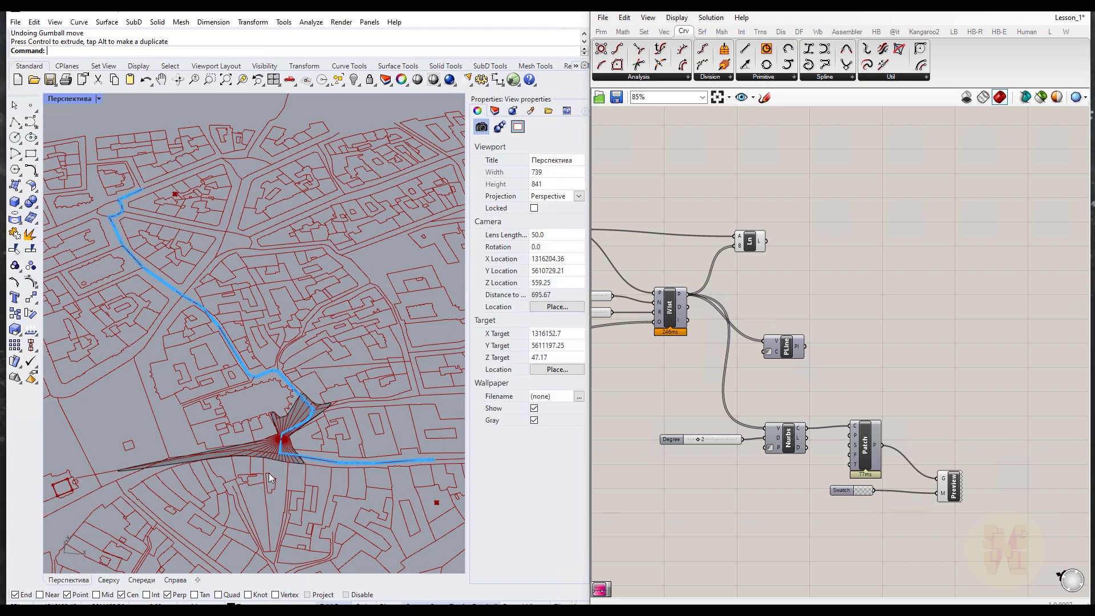
{"action": "scroll", "coordinate": [266, 472], "scroll_direction": "up", "scroll_amount": 5}
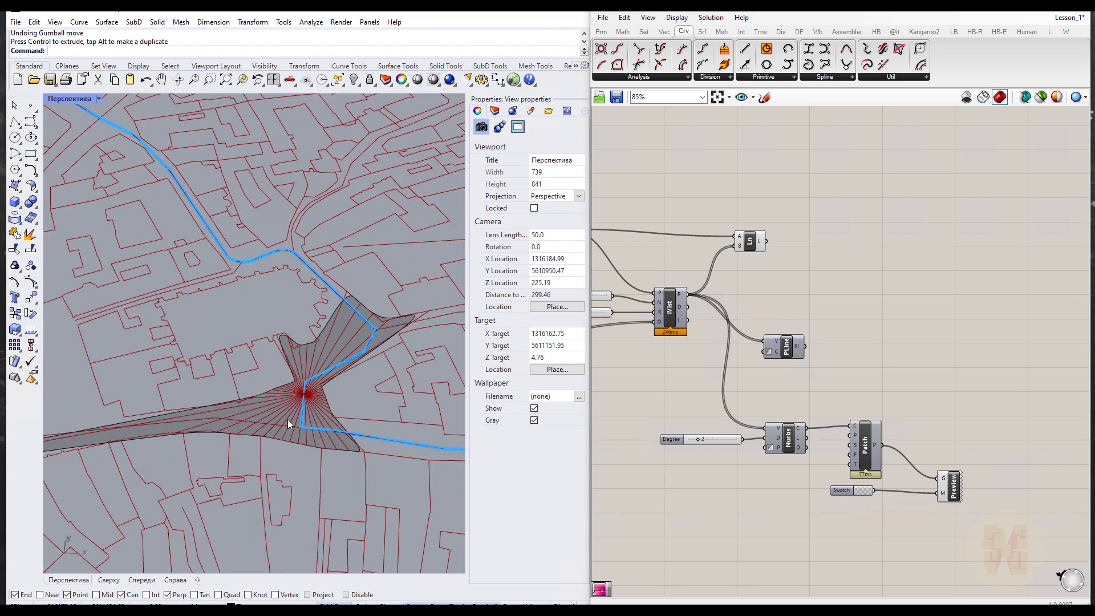
- Add a Length component that measures each isovist ray line from Ln
{"action": "left_click_drag", "start_coordinate": [789, 352], "coordinate": [775, 346]}
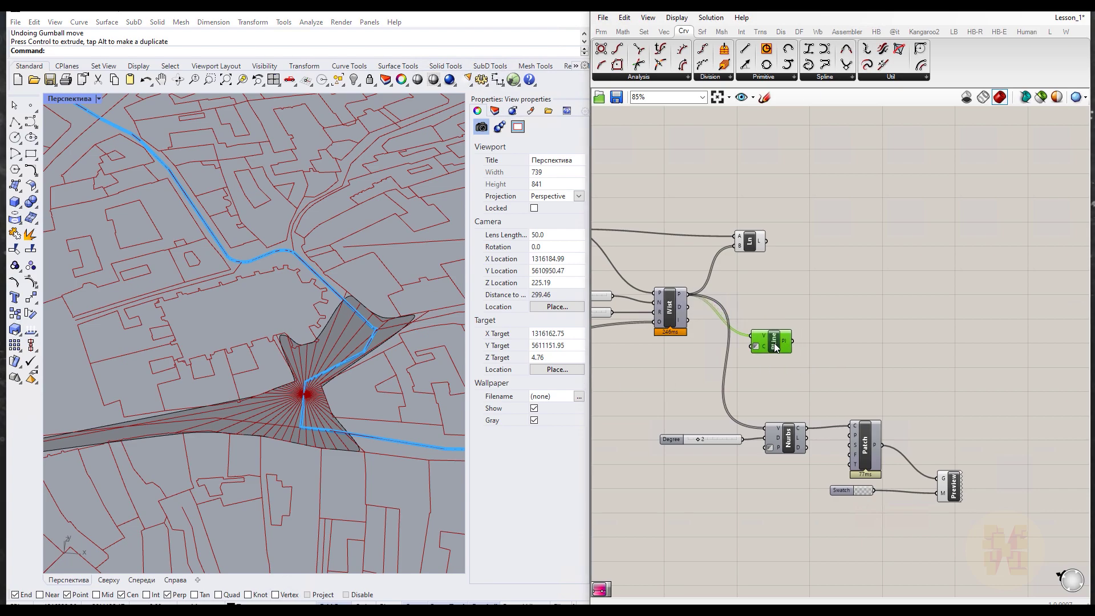
{"action": "right_click_drag", "start_coordinate": [787, 272], "coordinate": [730, 288]}
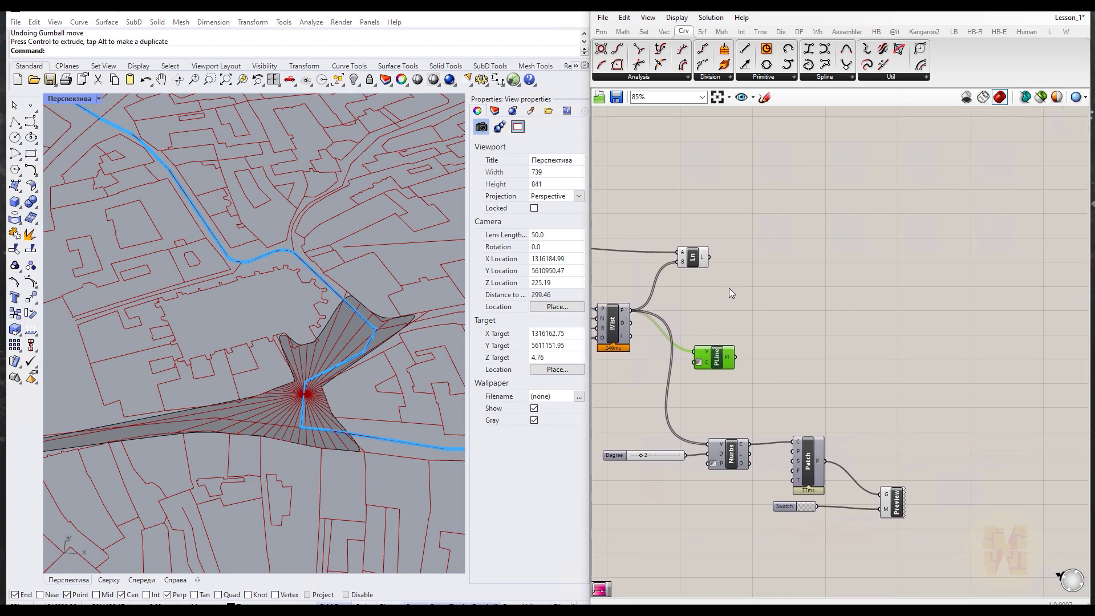
{"action": "left_click_drag", "start_coordinate": [699, 264], "coordinate": [732, 254]}
{"action": "left_click", "coordinate": [808, 246]}
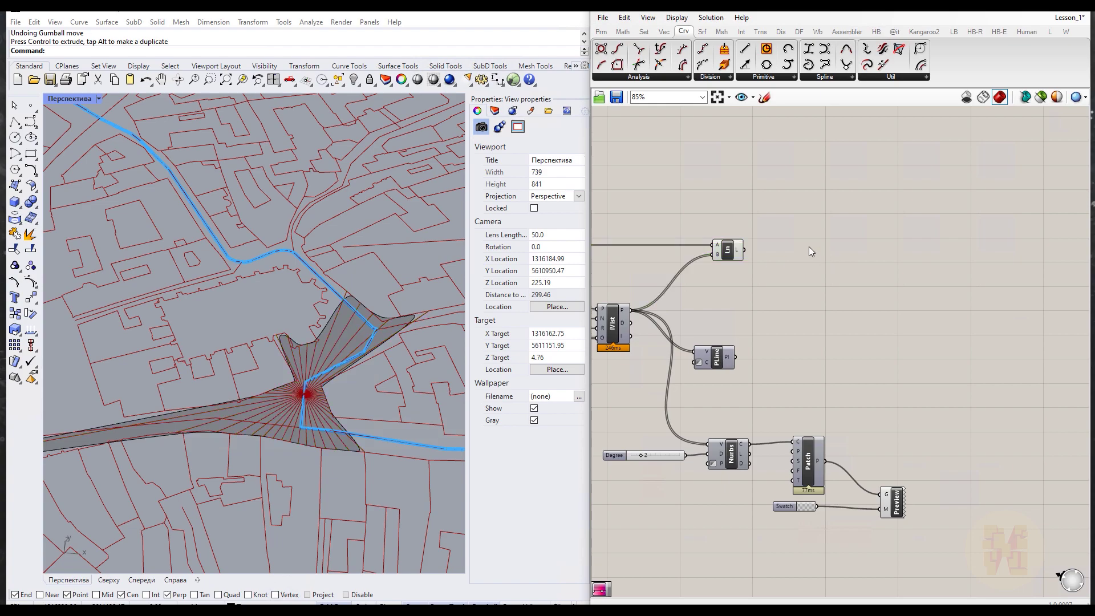
{"action": "scroll", "coordinate": [788, 235], "scroll_direction": "up", "scroll_amount": 2}
{"action": "double_click", "coordinate": [803, 278]}
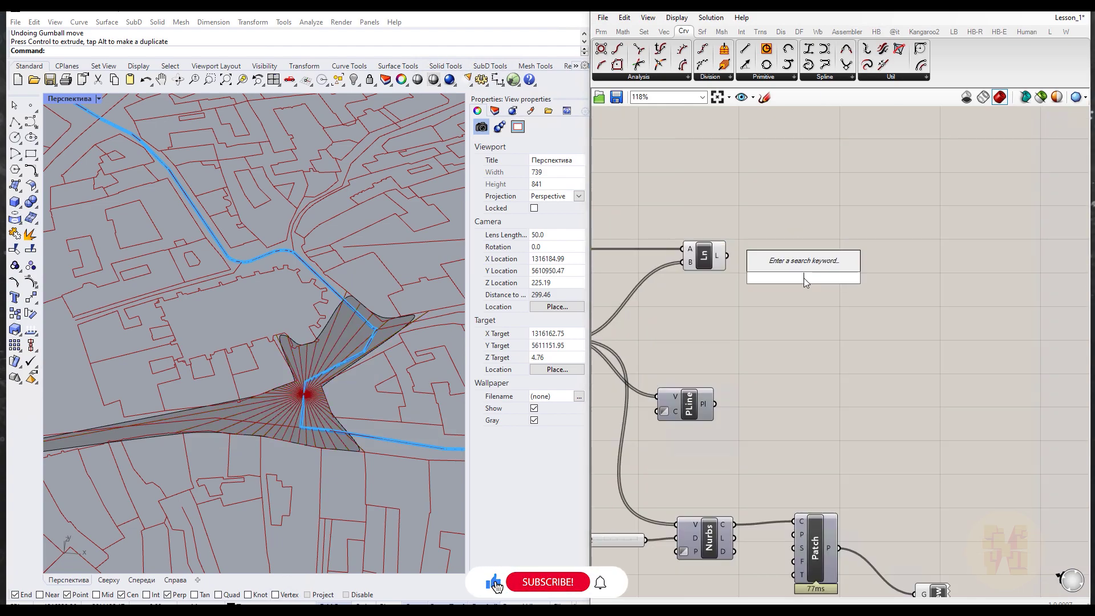
{"action": "type", "text": "length"}
{"action": "key", "text": "Return"}
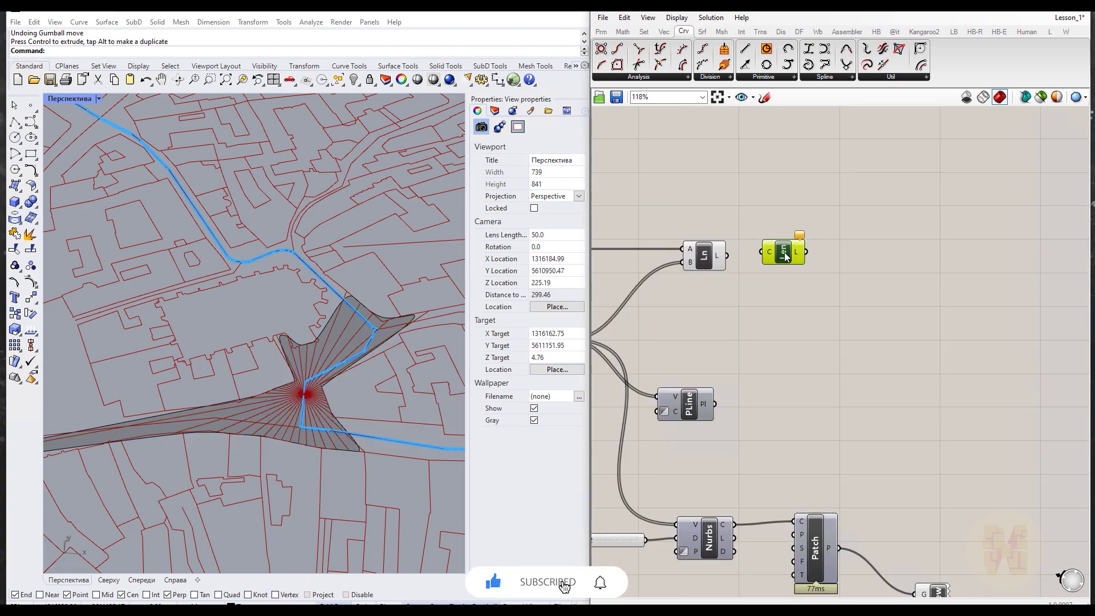
{"action": "scroll", "coordinate": [706, 271], "scroll_direction": "up", "scroll_amount": 3}
{"action": "left_click_drag", "start_coordinate": [700, 264], "coordinate": [758, 271]}
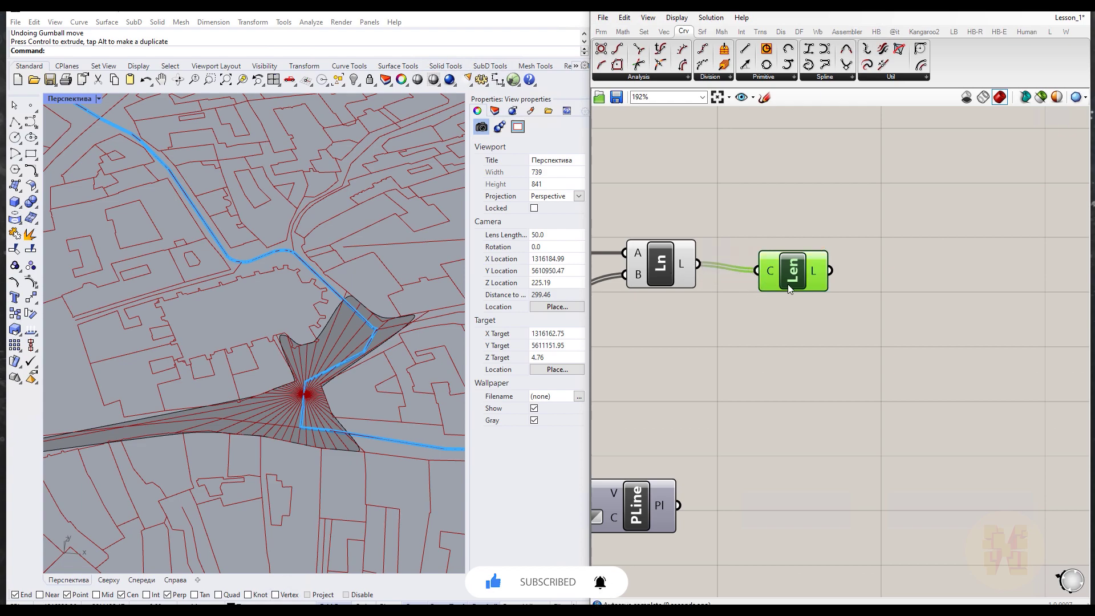
- Show the ray lengths, about 6.66 to 59.56, in an enlarged panel above Len
{"action": "left_click", "coordinate": [601, 31]}
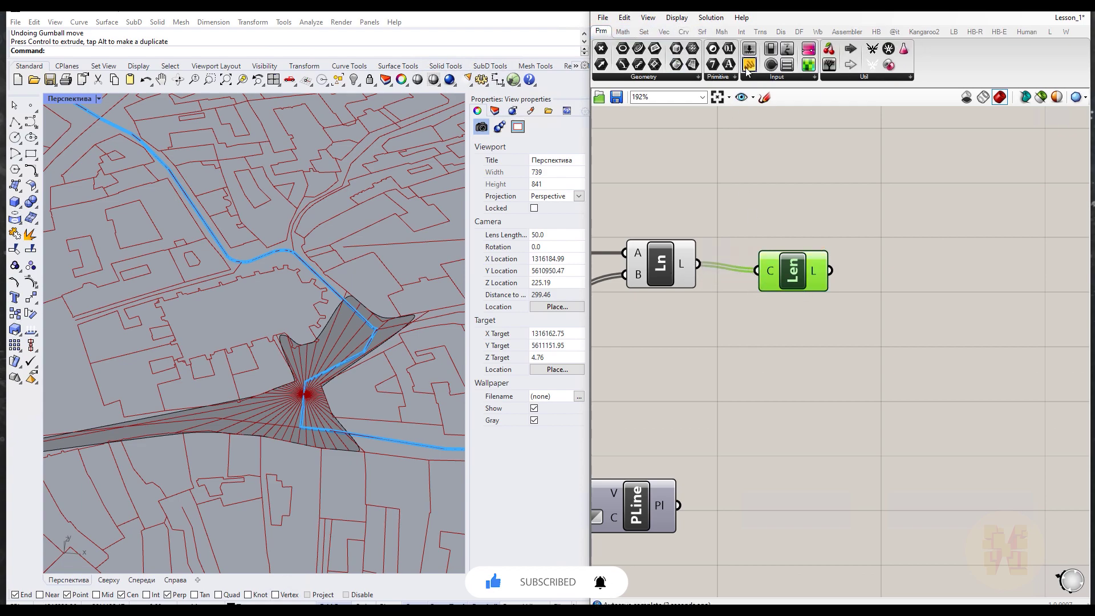
{"action": "left_click_drag", "start_coordinate": [951, 250], "coordinate": [949, 249]}
{"action": "left_click_drag", "start_coordinate": [831, 270], "coordinate": [858, 240]}
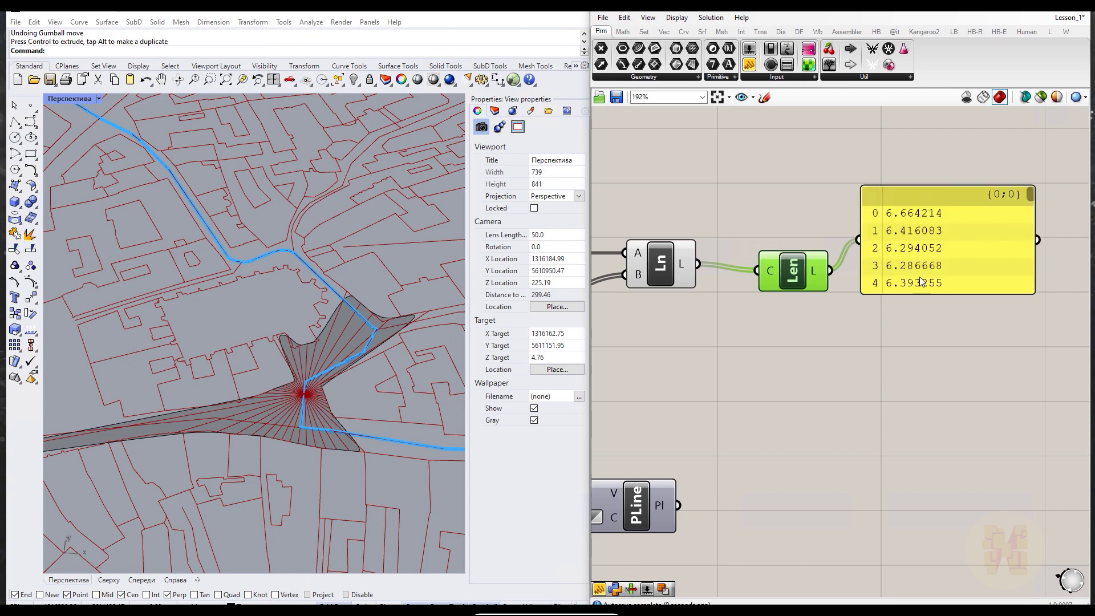
{"action": "left_click_drag", "start_coordinate": [953, 291], "coordinate": [952, 455]}
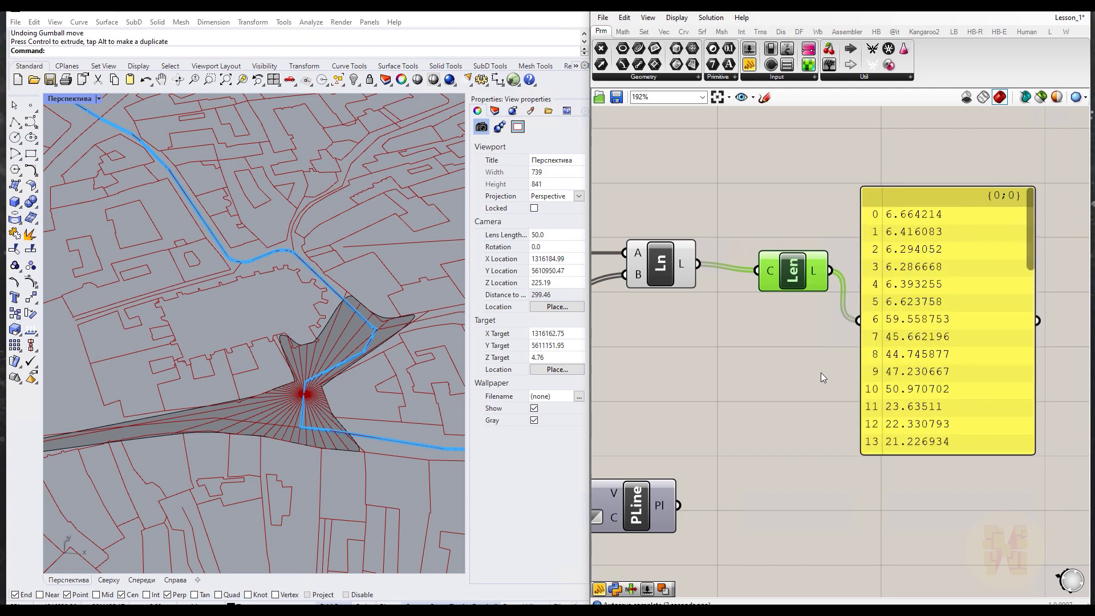
{"action": "scroll", "coordinate": [768, 404], "scroll_direction": "down", "scroll_amount": 3}
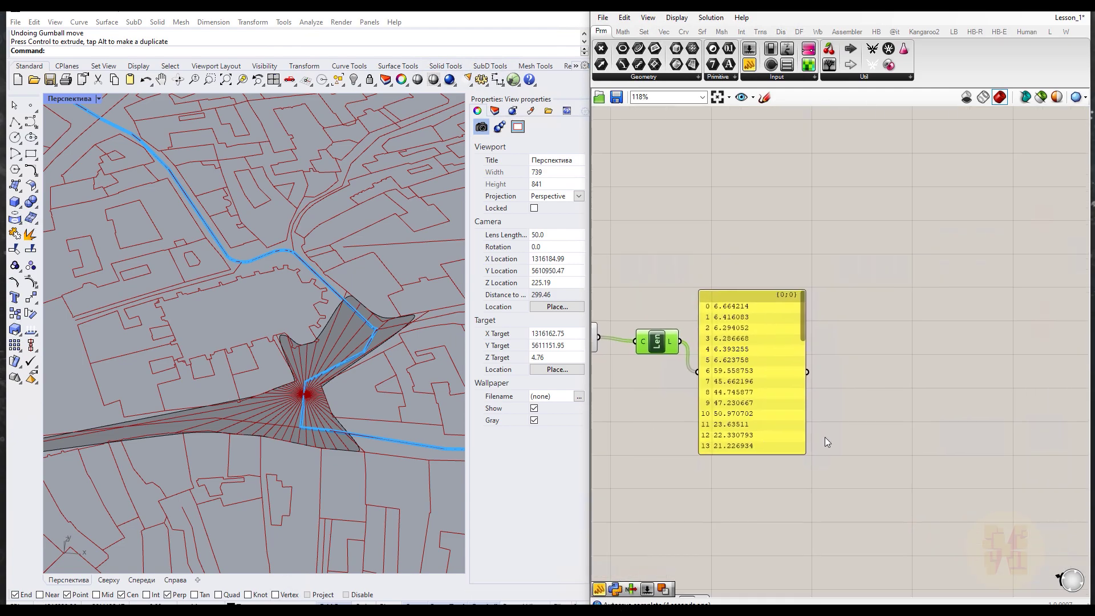
{"action": "left_click_drag", "start_coordinate": [774, 389], "coordinate": [809, 237]}
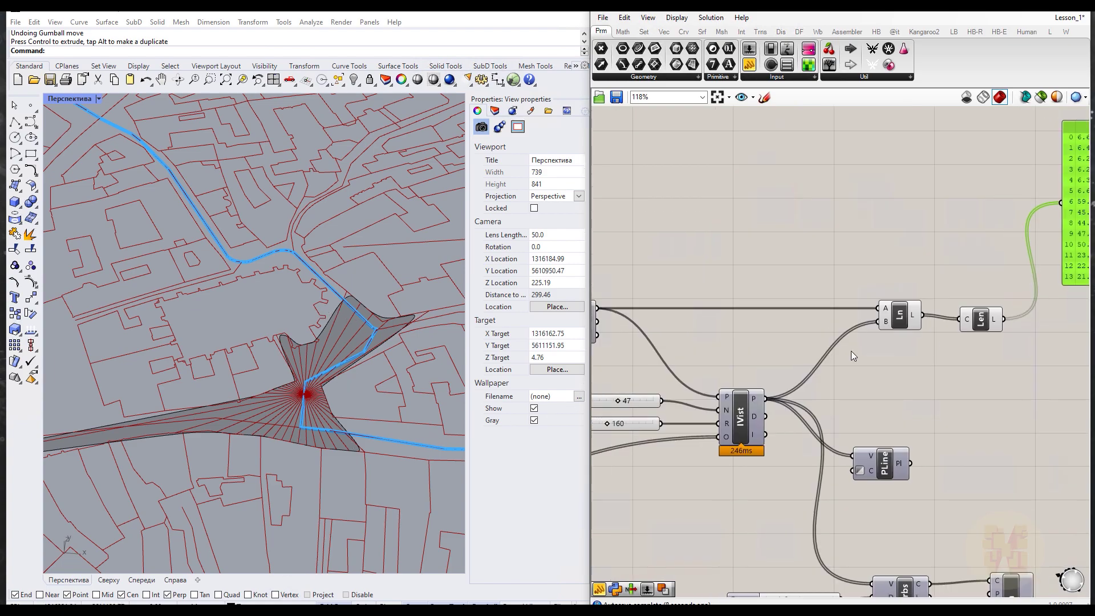
{"action": "right_click_drag", "start_coordinate": [851, 351], "coordinate": [776, 385]}
- Set the isovist Count slider to 100
{"action": "double_click", "coordinate": [821, 336]}
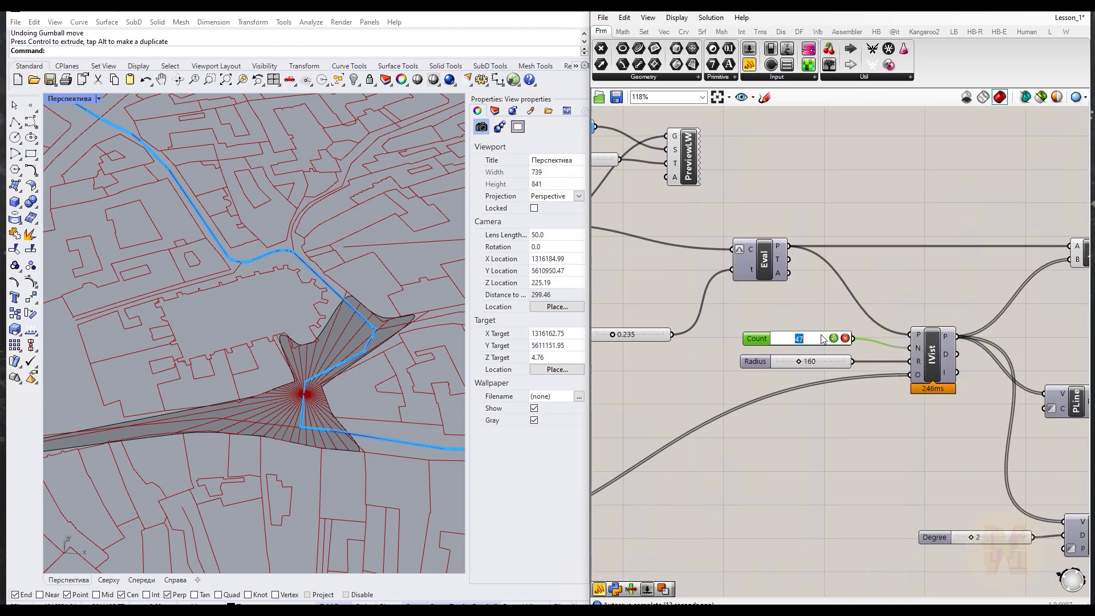
{"action": "type", "text": "100"}
{"action": "key", "text": "Return"}
{"action": "scroll", "coordinate": [727, 347], "scroll_direction": "down", "scroll_amount": 5}
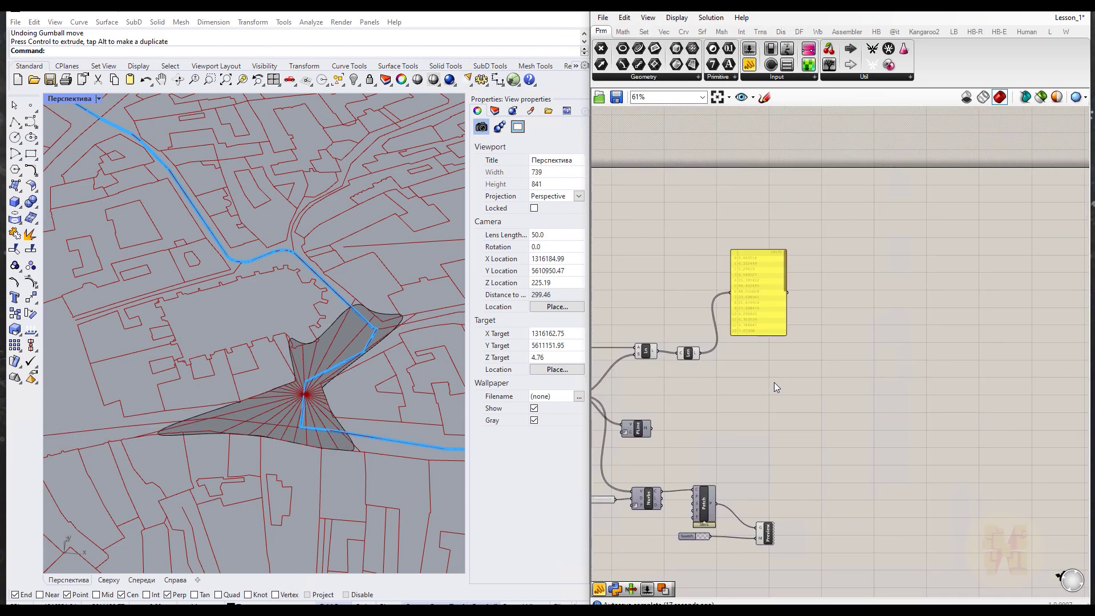
- Add a Bounds component on the ray lengths and show its range, 6.230463 To 57.521092, in the panel
{"action": "scroll", "coordinate": [727, 349], "scroll_direction": "up", "scroll_amount": 3}
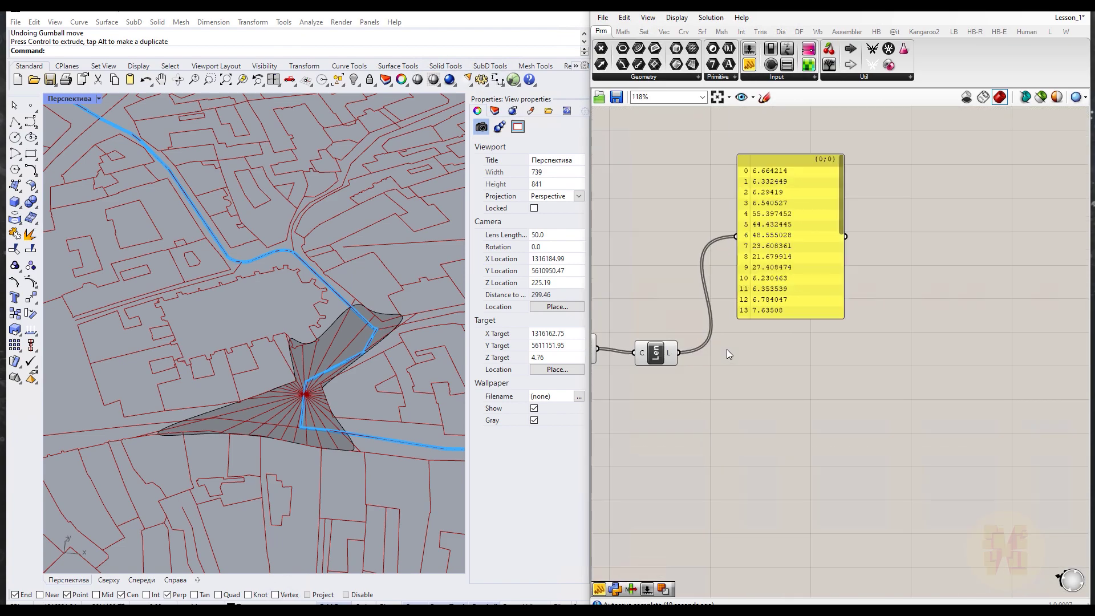
{"action": "scroll", "coordinate": [782, 403], "scroll_direction": "up", "scroll_amount": 1}
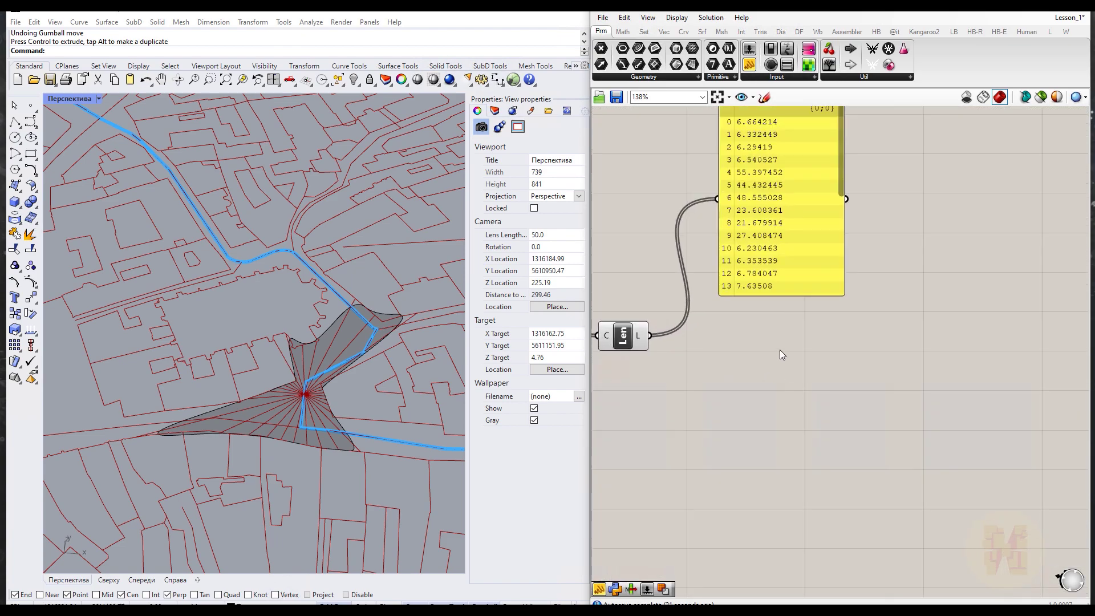
{"action": "double_click", "coordinate": [764, 407]}
{"action": "type", "text": "B"}
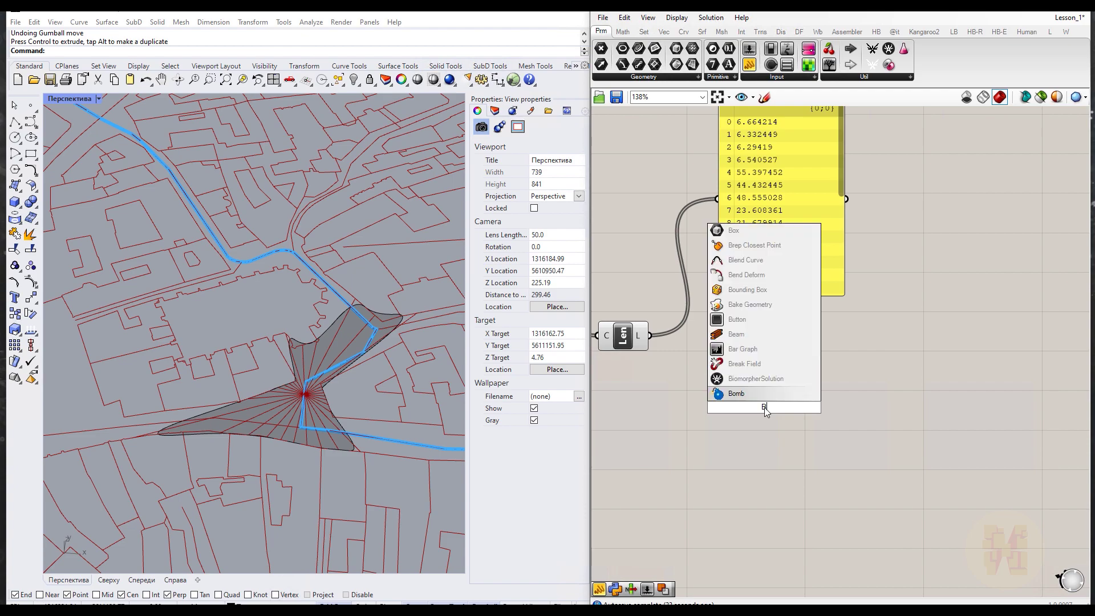
{"action": "type", "text": "ND"}
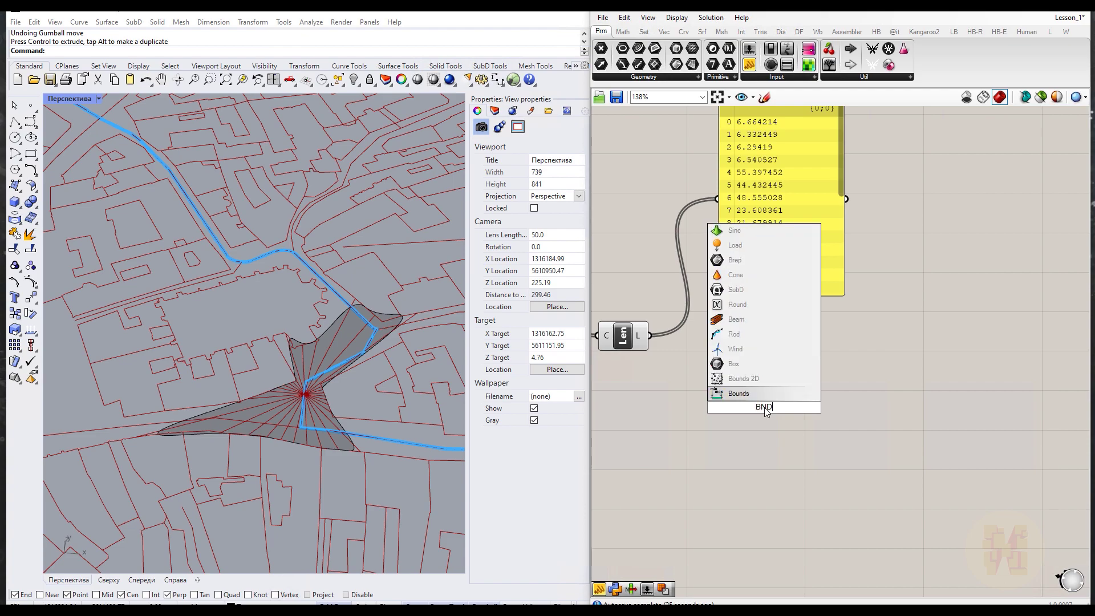
{"action": "key", "text": "Return"}
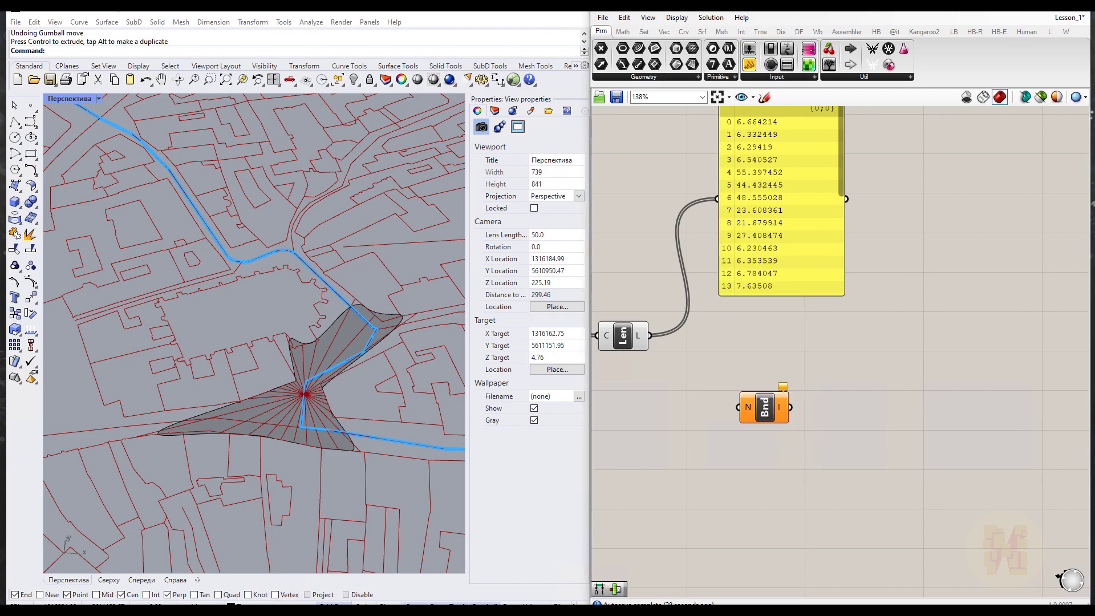
{"action": "left_click_drag", "start_coordinate": [650, 335], "coordinate": [718, 199]}
{"action": "right_click_drag", "start_coordinate": [767, 107], "coordinate": [747, 164]}
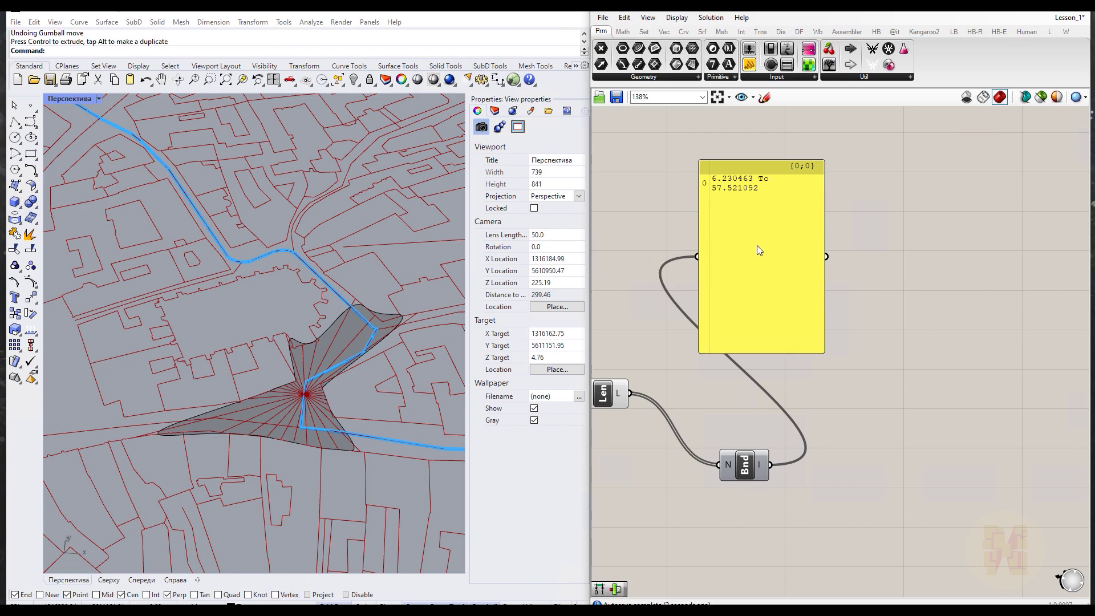
{"action": "left_click_drag", "start_coordinate": [757, 245], "coordinate": [867, 242]}
{"action": "left_click_drag", "start_coordinate": [740, 466], "coordinate": [729, 366]}
{"action": "left_click", "coordinate": [727, 436]}
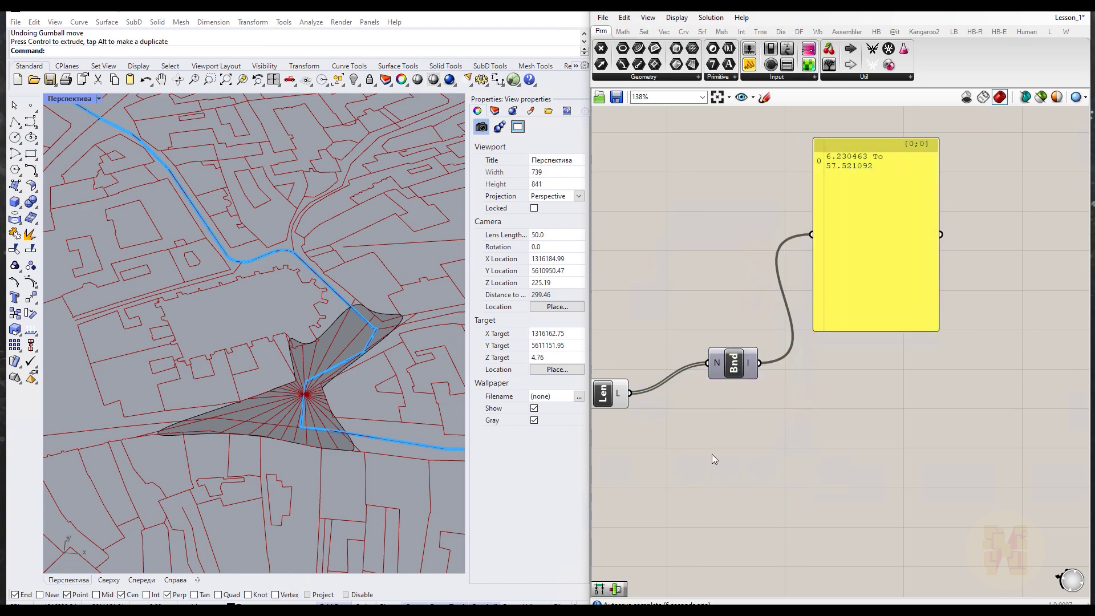
{"action": "right_click_drag", "start_coordinate": [712, 454], "coordinate": [730, 439]}
- Split the length range with Deconstruct Domain and show its end value, 57.521092, in the panel
{"action": "double_click", "coordinate": [796, 493]}
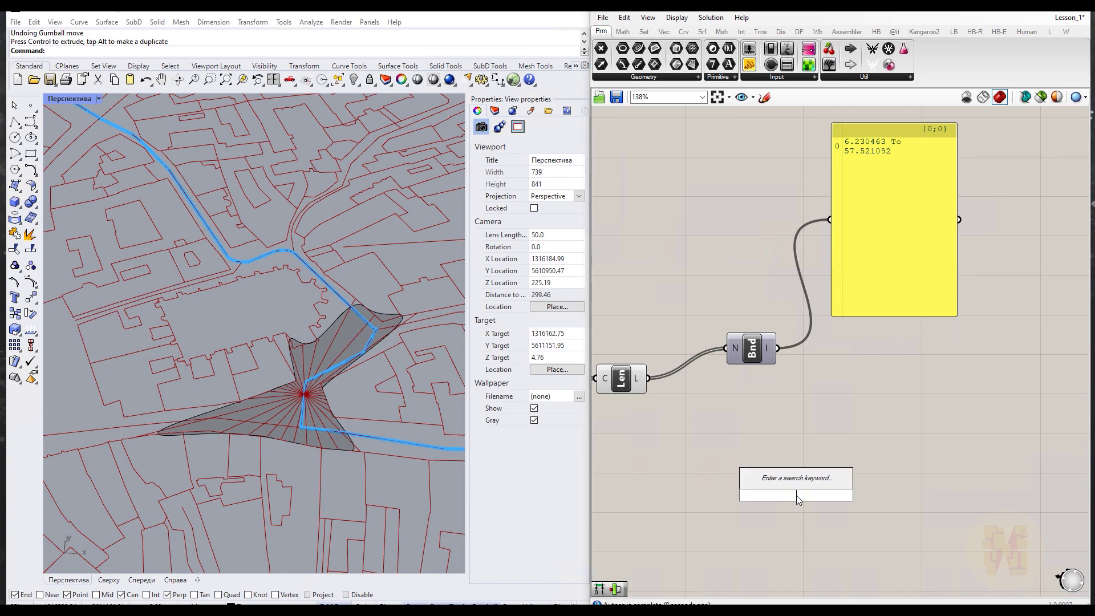
{"action": "type", "text": "deconstruct domain"}
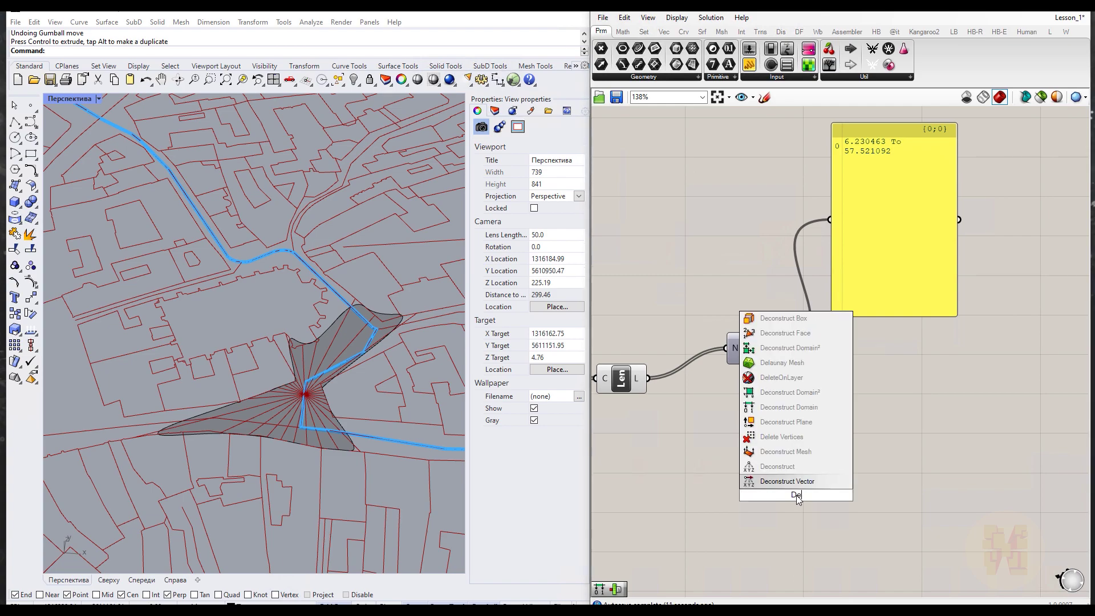
{"action": "key", "text": "Return"}
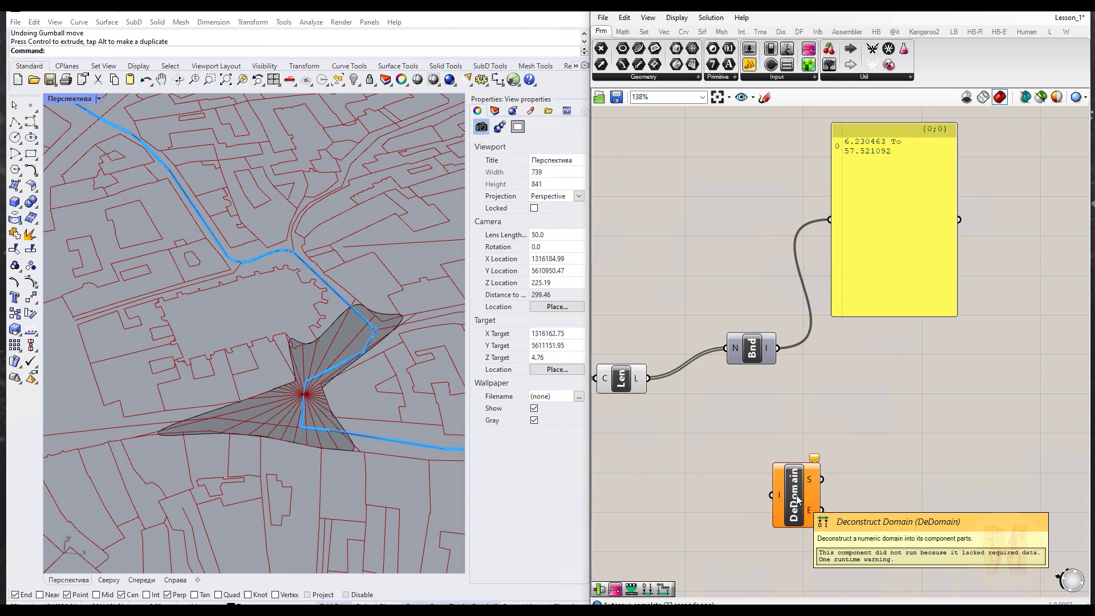
{"action": "left_click_drag", "start_coordinate": [797, 499], "coordinate": [841, 473]}
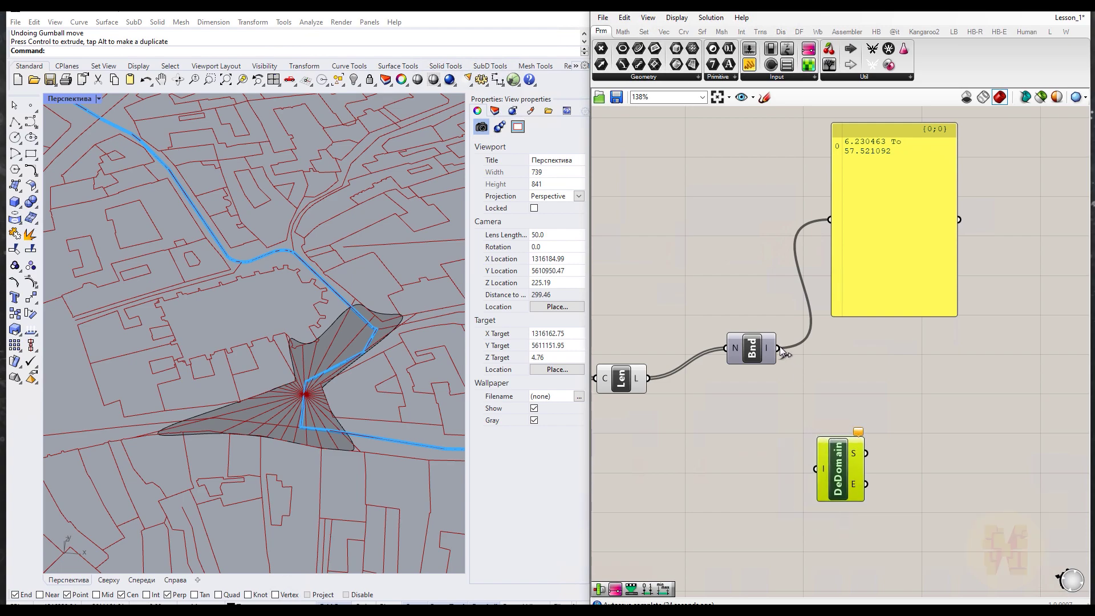
{"action": "left_click_drag", "start_coordinate": [782, 352], "coordinate": [826, 479]}
{"action": "left_click_drag", "start_coordinate": [778, 347], "coordinate": [816, 474]}
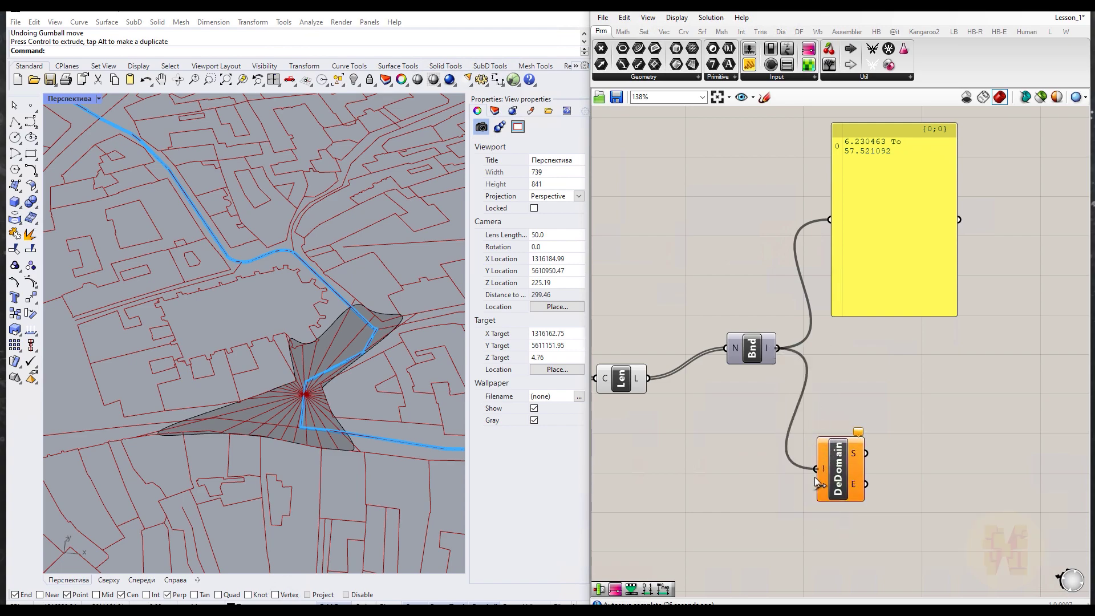
{"action": "right_click_drag", "start_coordinate": [905, 429], "coordinate": [782, 424]}
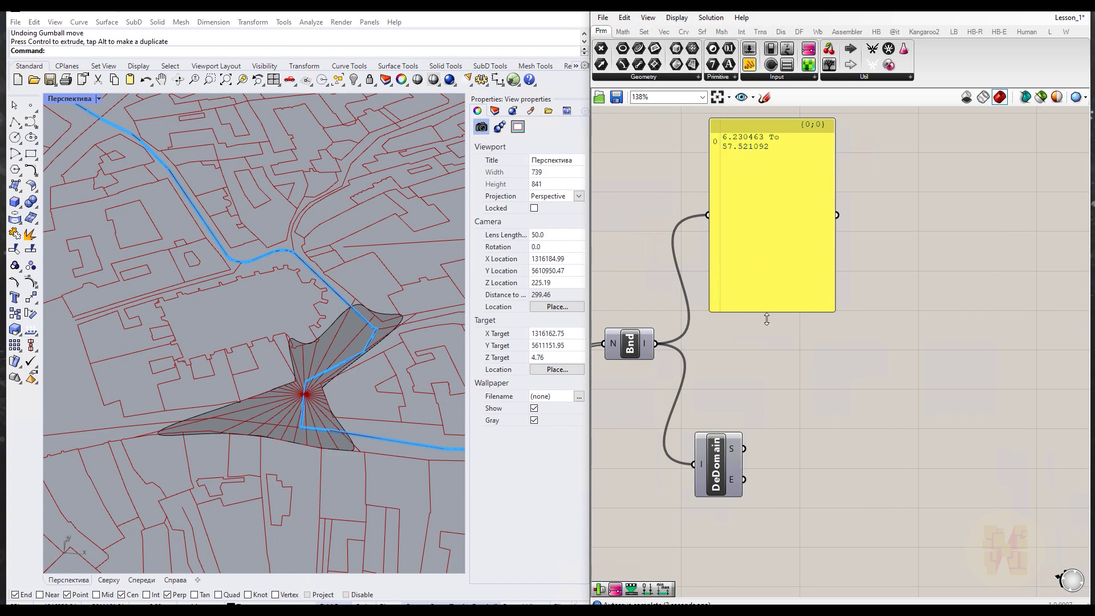
{"action": "left_click_drag", "start_coordinate": [744, 449], "coordinate": [707, 216]}
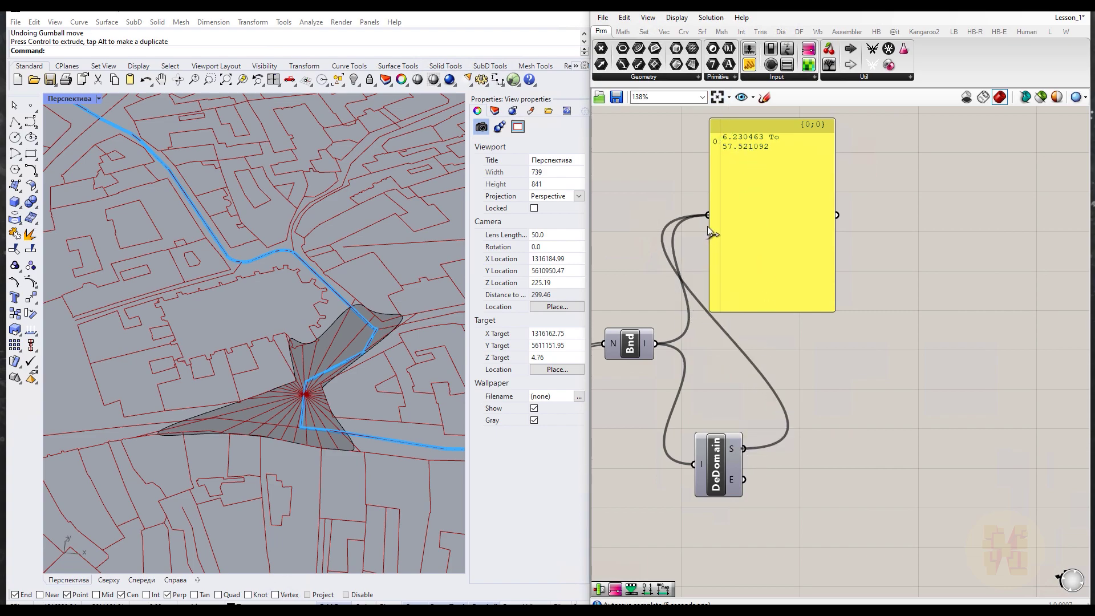
{"action": "left_click_drag", "start_coordinate": [744, 479], "coordinate": [708, 216]}
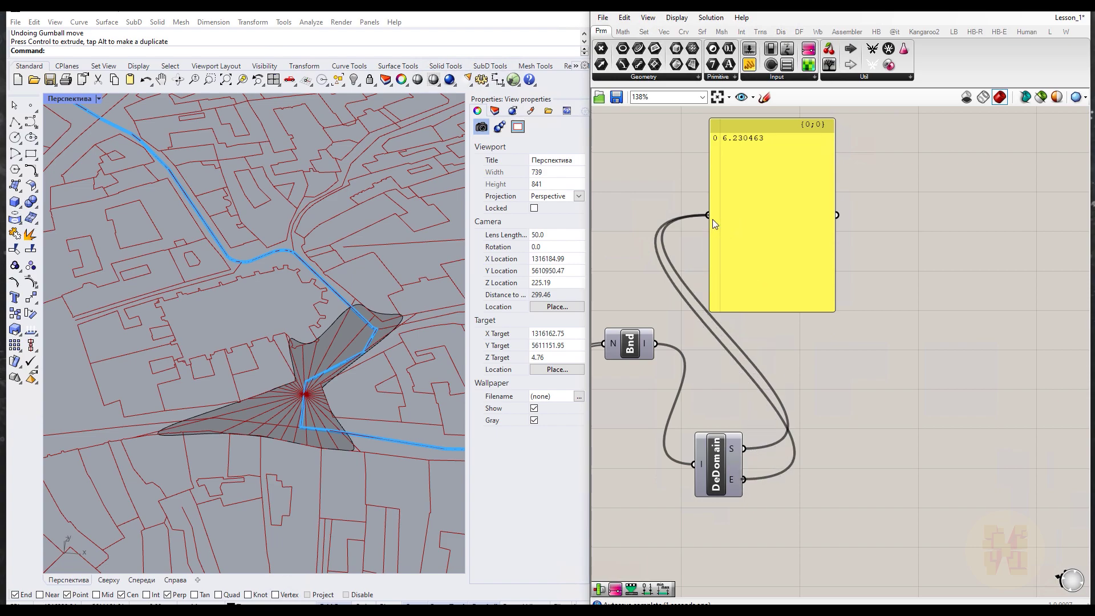
- Arrange Len, Bnd, DeDomain and the panel in a tidy row
{"action": "right_click_drag", "start_coordinate": [749, 407], "coordinate": [885, 395]}
{"action": "left_click_drag", "start_coordinate": [748, 348], "coordinate": [706, 378]}
{"action": "left_click_drag", "start_coordinate": [851, 464], "coordinate": [817, 373]}
{"action": "right_click_drag", "start_coordinate": [881, 283], "coordinate": [763, 306]}
{"action": "left_click_drag", "start_coordinate": [763, 306], "coordinate": [840, 271]}
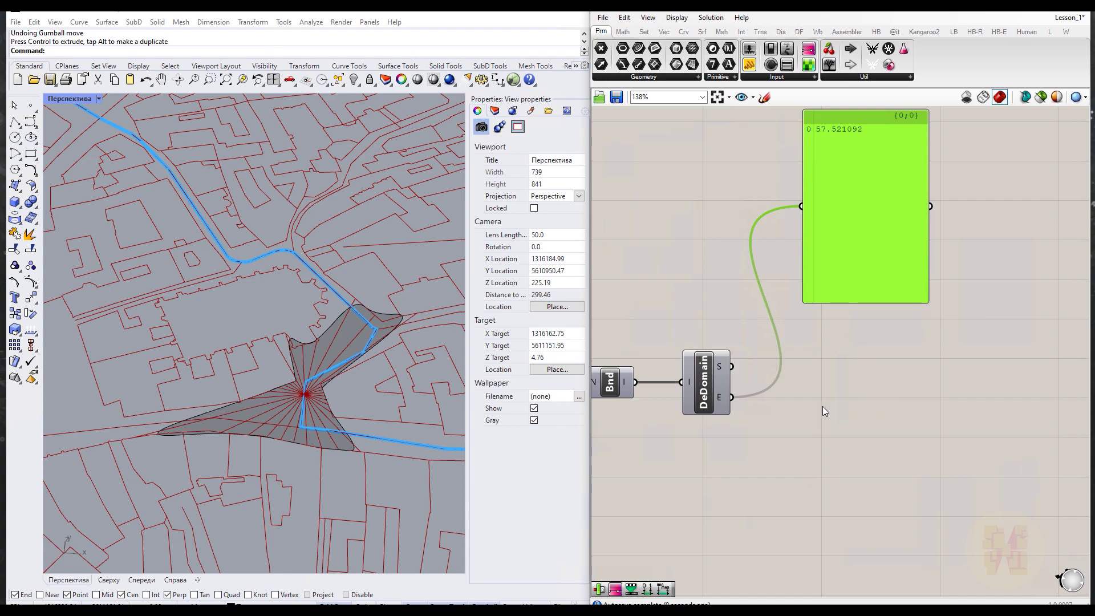
{"action": "scroll", "coordinate": [823, 407], "scroll_direction": "down", "scroll_amount": 2}
- Add a Gradient with DeDomain's start as L0 and end as L1
{"action": "double_click", "coordinate": [816, 427]}
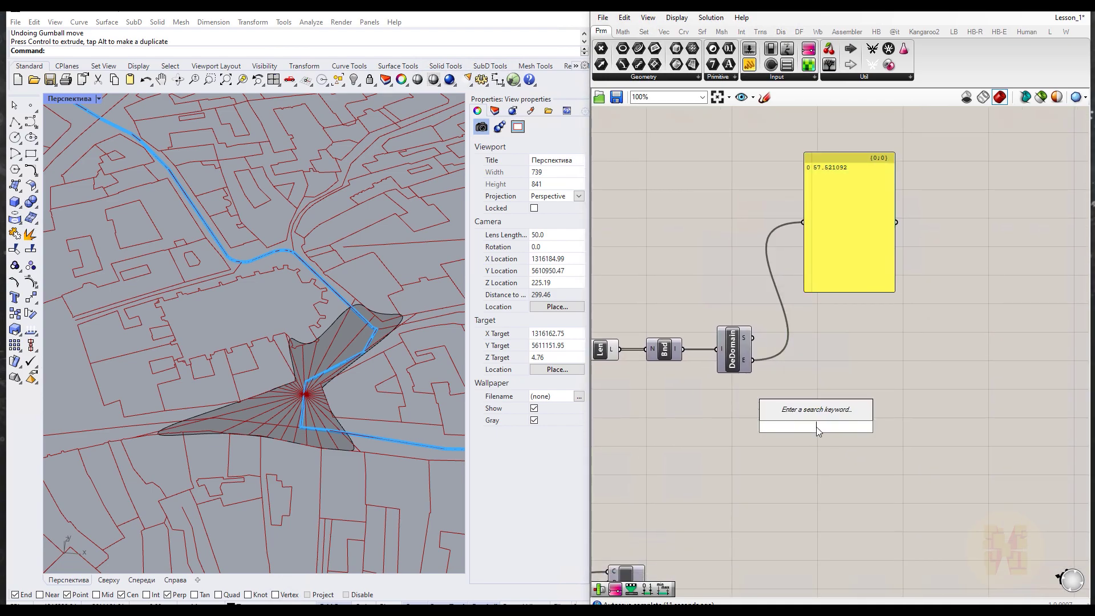
{"action": "type", "text": "gradi"}
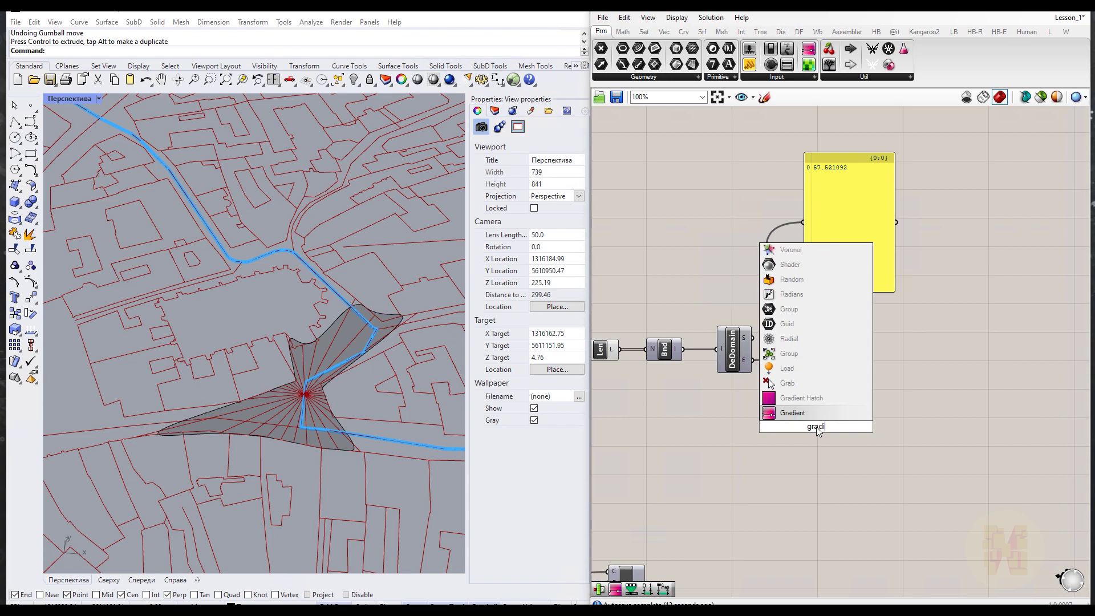
{"action": "key", "text": "Return"}
{"action": "left_click_drag", "start_coordinate": [816, 426], "coordinate": [868, 423]}
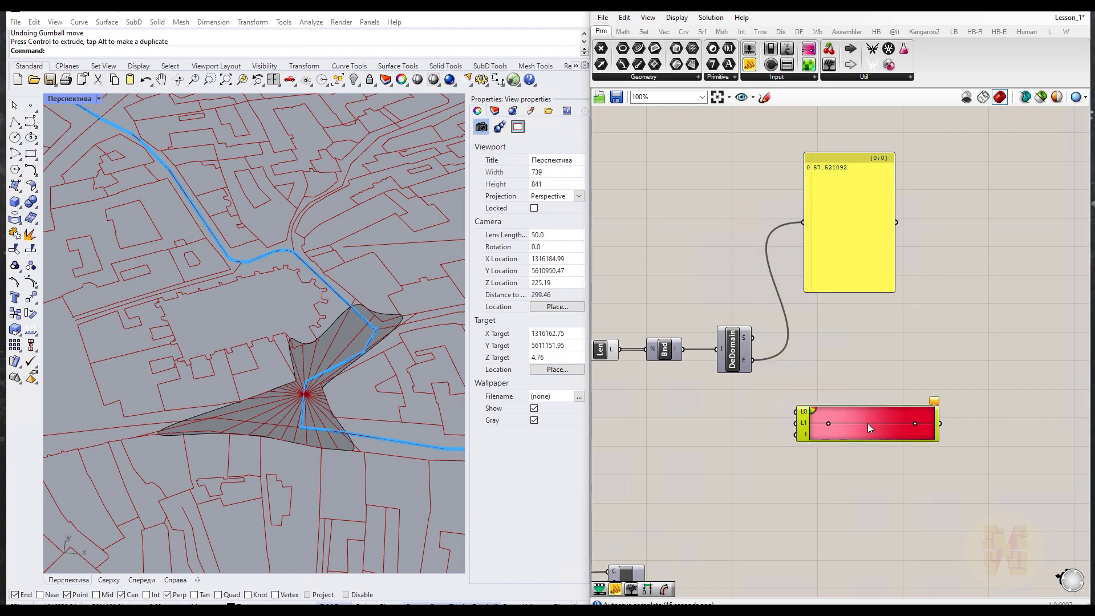
{"action": "scroll", "coordinate": [662, 399], "scroll_direction": "up", "scroll_amount": 1}
{"action": "left_click_drag", "start_coordinate": [769, 327], "coordinate": [819, 414]}
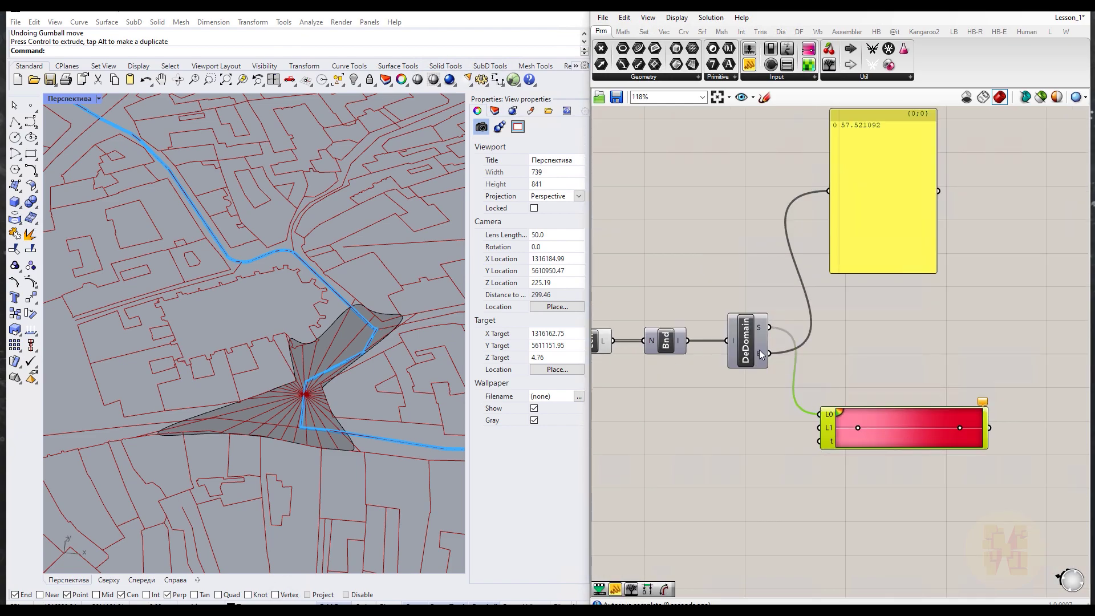
{"action": "left_click_drag", "start_coordinate": [769, 353], "coordinate": [820, 428]}
- Feed IVist's distances into the Gradient's t input
{"action": "right_click_drag", "start_coordinate": [721, 459], "coordinate": [857, 428]}
{"action": "mouse_move", "coordinate": [734, 394]}
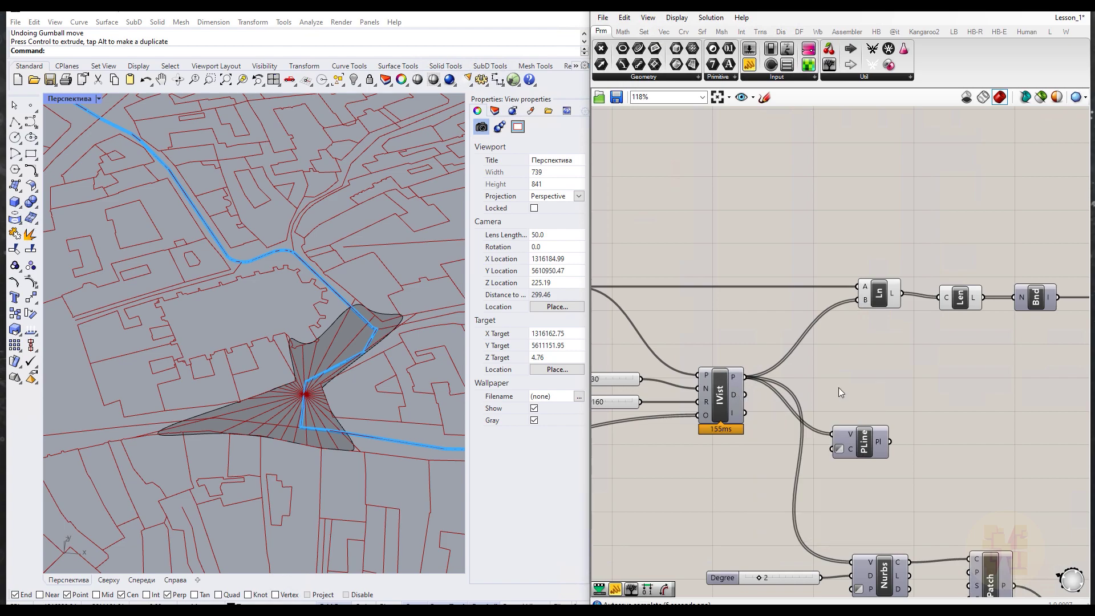
{"action": "right_click_drag", "start_coordinate": [838, 388], "coordinate": [783, 384]}
{"action": "scroll", "coordinate": [782, 385], "scroll_direction": "down", "scroll_amount": 1}
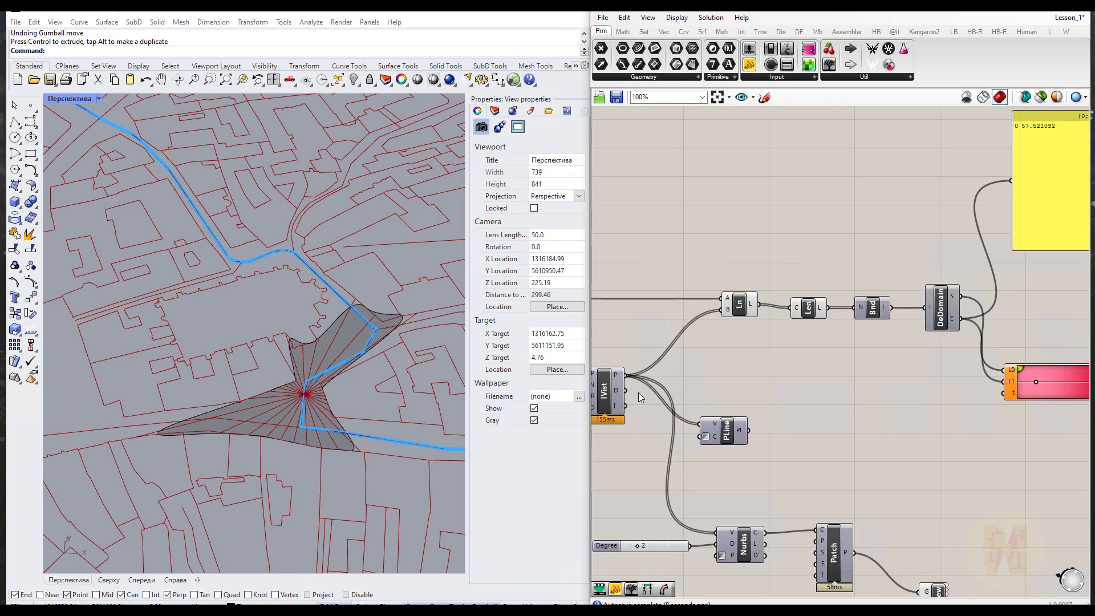
{"action": "left_click_drag", "start_coordinate": [627, 392], "coordinate": [1004, 393]}
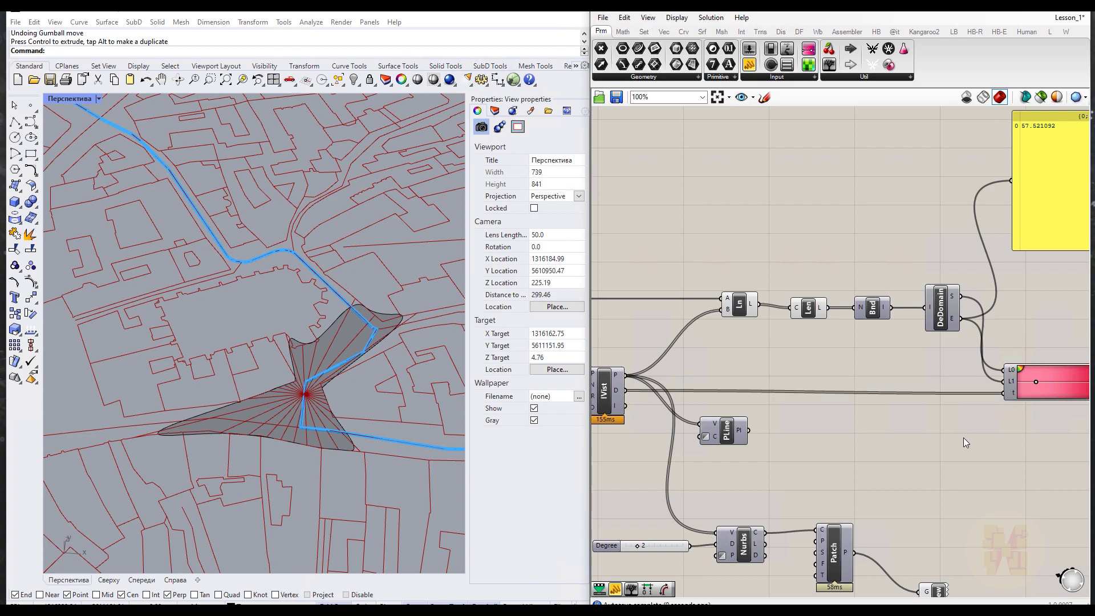
- Delete the length readout panel and view the whole definition
{"action": "right_click_drag", "start_coordinate": [963, 438], "coordinate": [769, 441]}
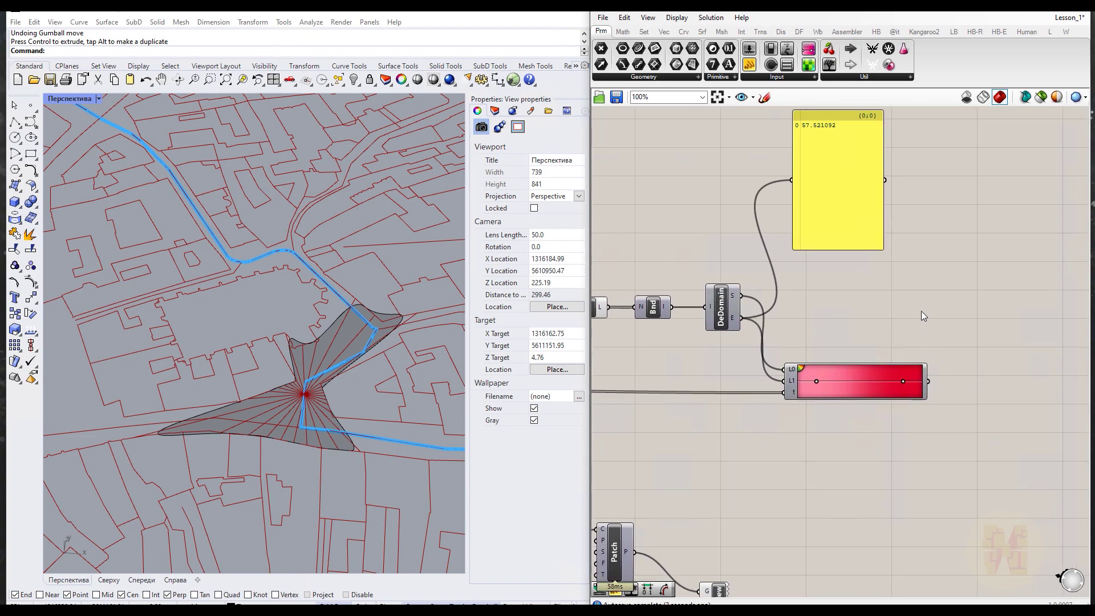
{"action": "right_click_drag", "start_coordinate": [922, 312], "coordinate": [812, 306]}
{"action": "left_click_drag", "start_coordinate": [723, 213], "coordinate": [767, 210]}
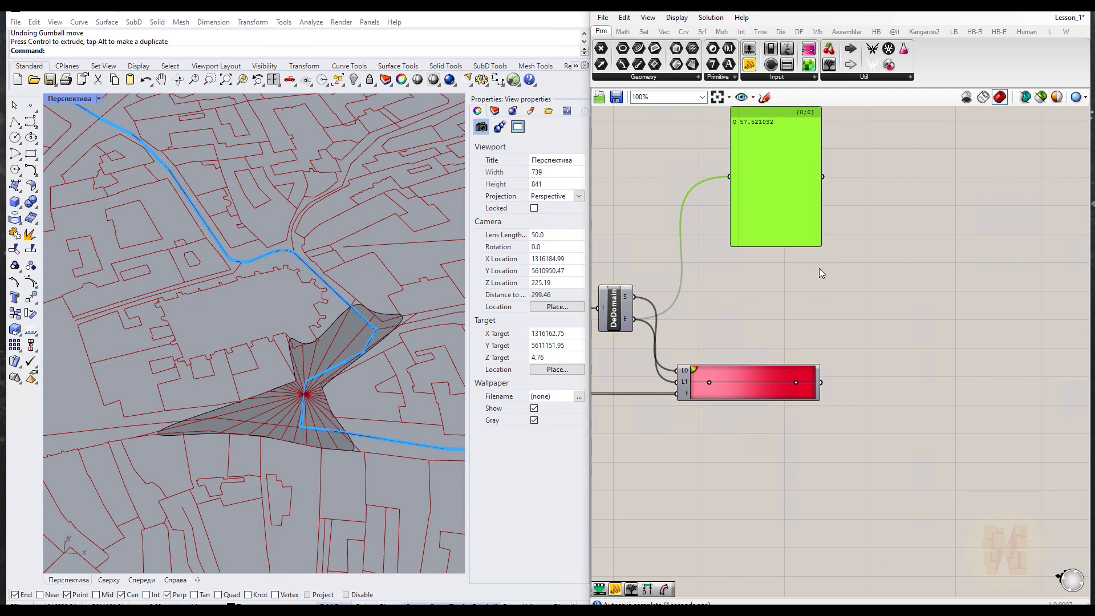
{"action": "key", "text": "Delete"}
{"action": "right_click_drag", "start_coordinate": [815, 268], "coordinate": [867, 306]}
{"action": "right_click_drag", "start_coordinate": [784, 335], "coordinate": [946, 320]}
{"action": "scroll", "coordinate": [833, 336], "scroll_direction": "down", "scroll_amount": 3}
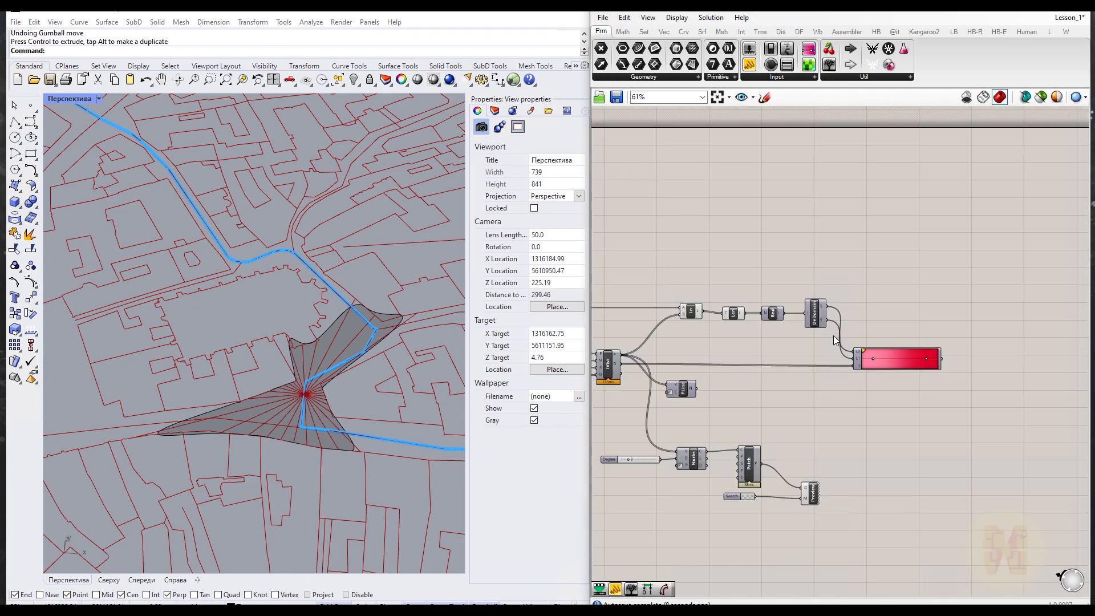
{"action": "scroll", "coordinate": [717, 295], "scroll_direction": "up", "scroll_amount": 2}
{"action": "left_click_drag", "start_coordinate": [659, 316], "coordinate": [652, 334]}
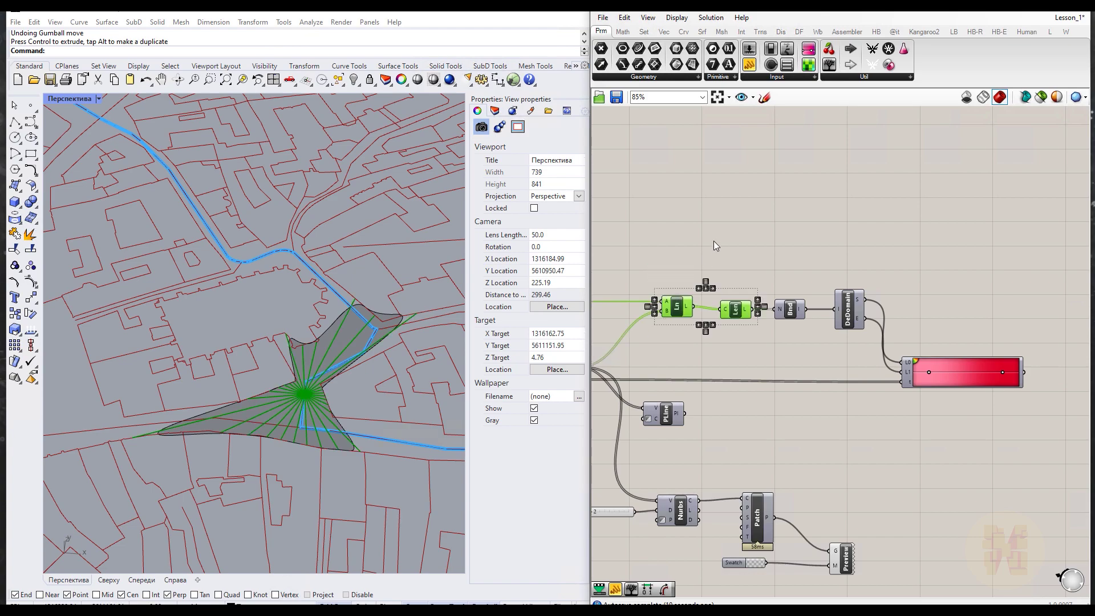
- Turn off the preview of the Ln and Len ray components
{"action": "right_click", "coordinate": [714, 241]}
{"action": "left_click", "coordinate": [749, 260]}
{"action": "scroll", "coordinate": [772, 268], "scroll_direction": "down", "scroll_amount": 2}
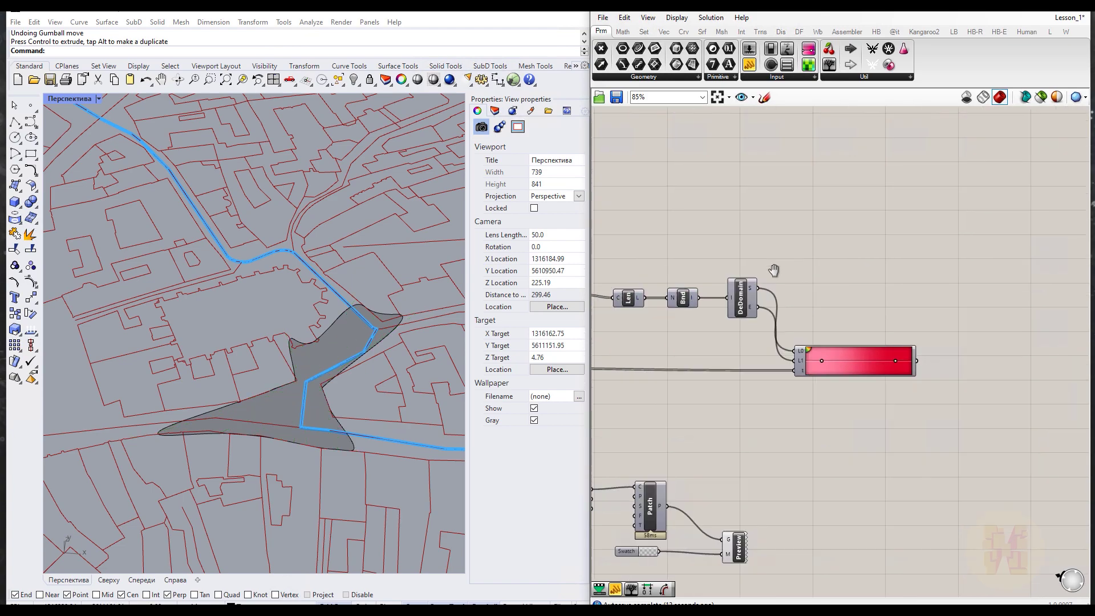
{"action": "scroll", "coordinate": [781, 294], "scroll_direction": "up", "scroll_amount": 2}
{"action": "scroll", "coordinate": [875, 302], "scroll_direction": "up", "scroll_amount": 4}
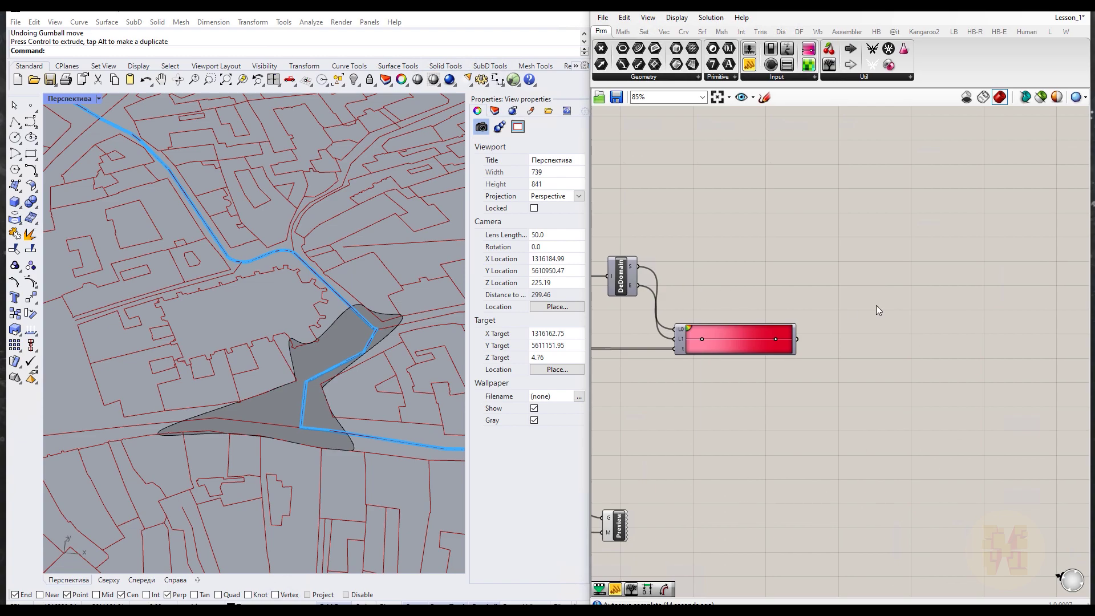
- Place a Custom Preview Lineweights component beside the Gradient
{"action": "double_click", "coordinate": [828, 300]}
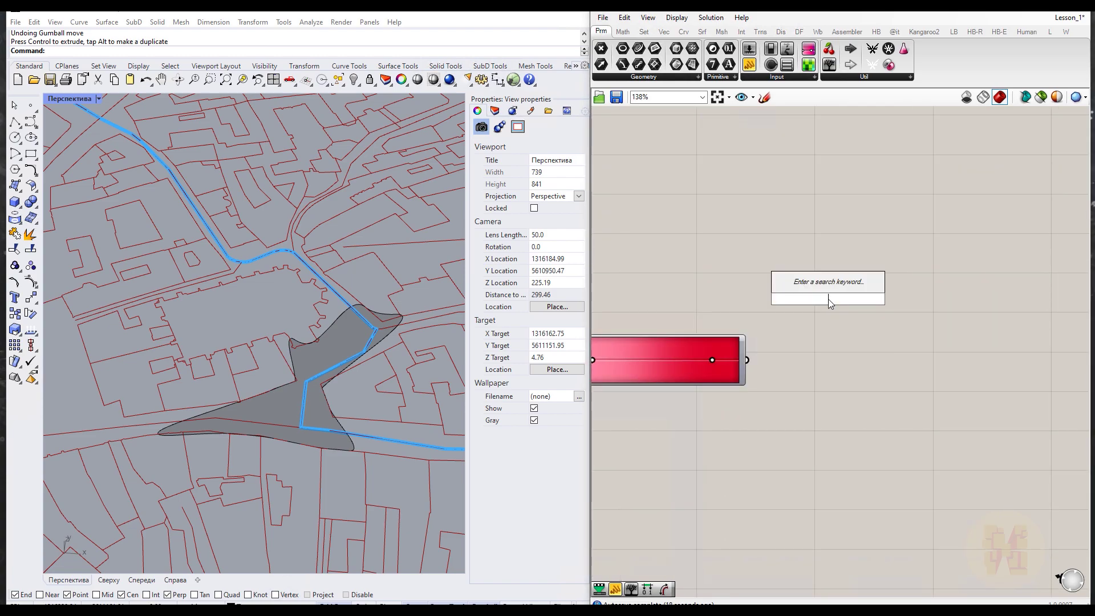
{"action": "type", "text": "prev"}
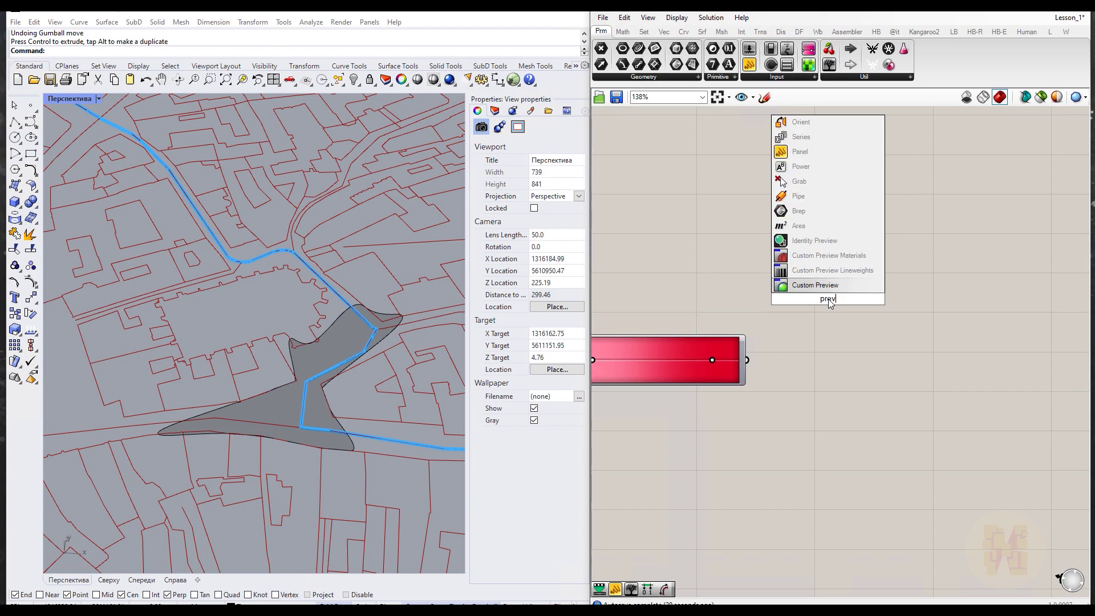
{"action": "type", "text": "iew"}
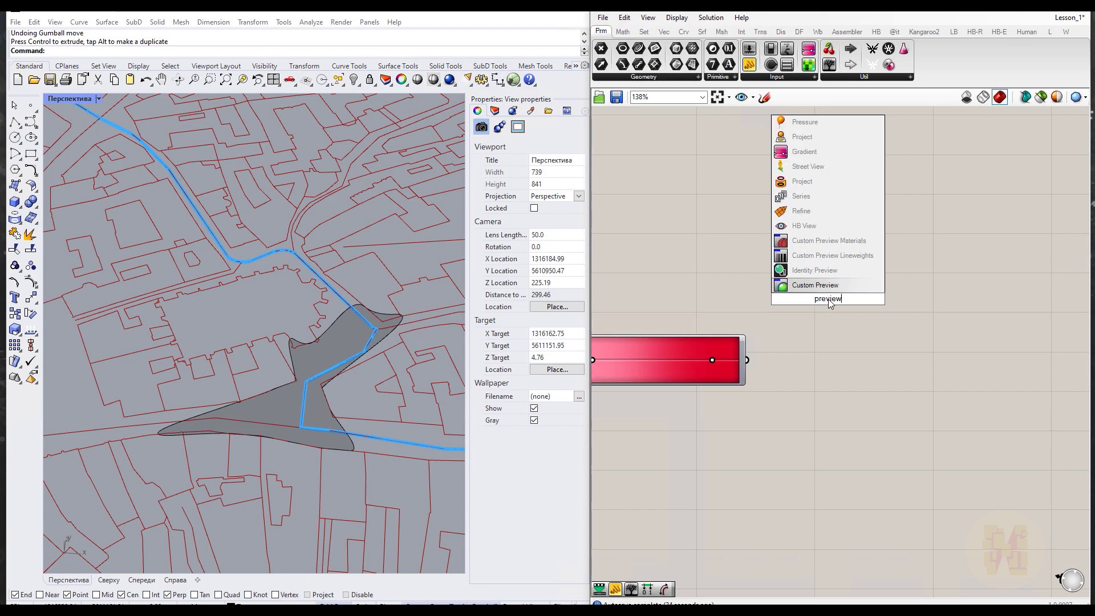
{"action": "key", "text": "Up"}
{"action": "key", "text": "Up"}
{"action": "key", "text": "Return"}
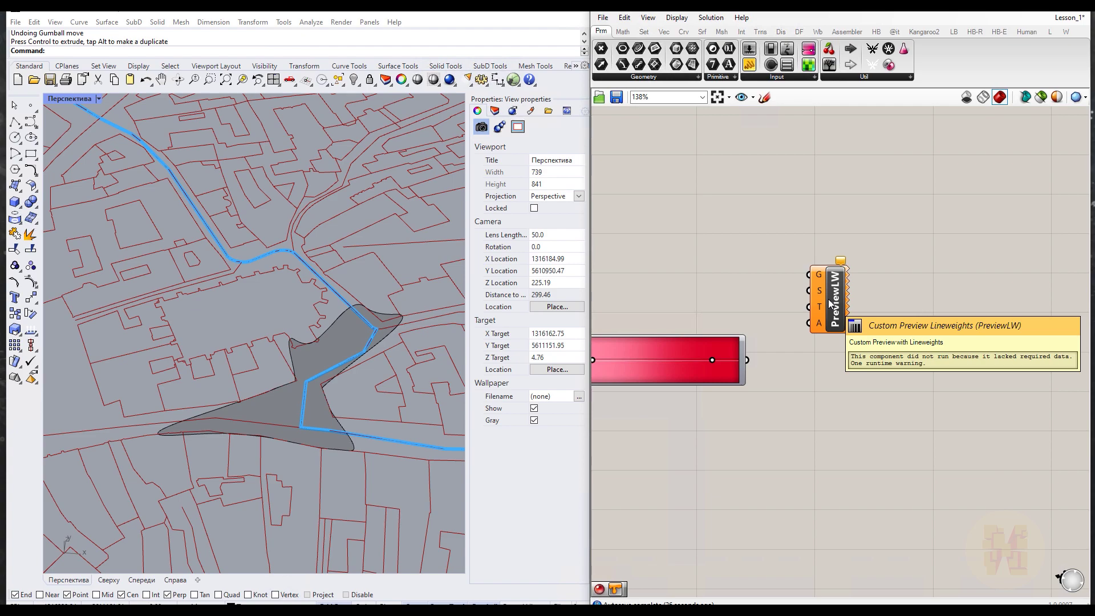
{"action": "left_click_drag", "start_coordinate": [830, 302], "coordinate": [837, 298]}
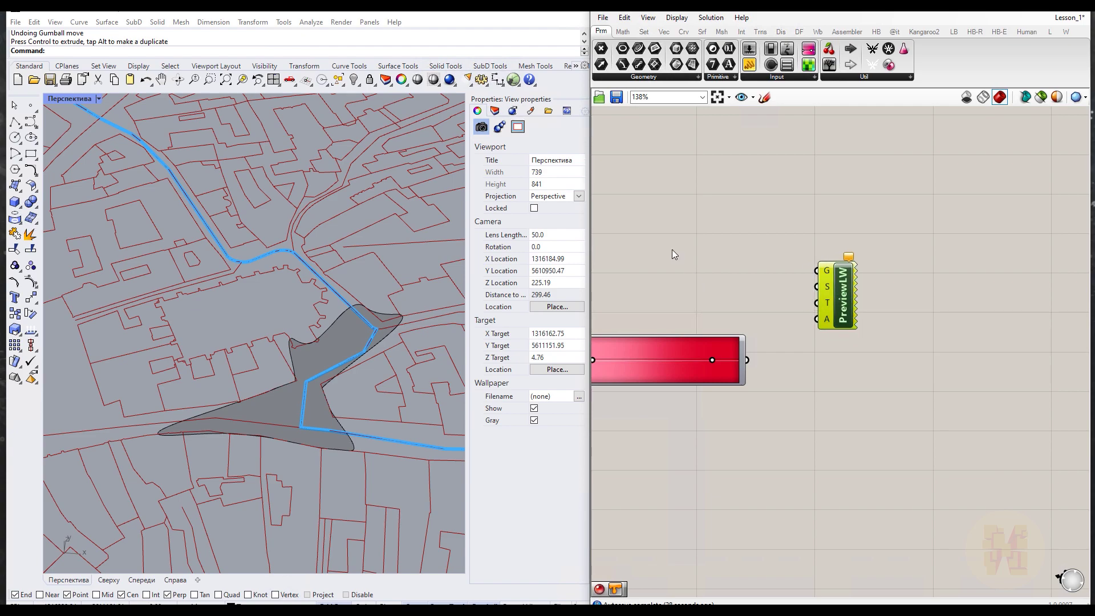
{"action": "scroll", "coordinate": [673, 254], "scroll_direction": "down", "scroll_amount": 3}
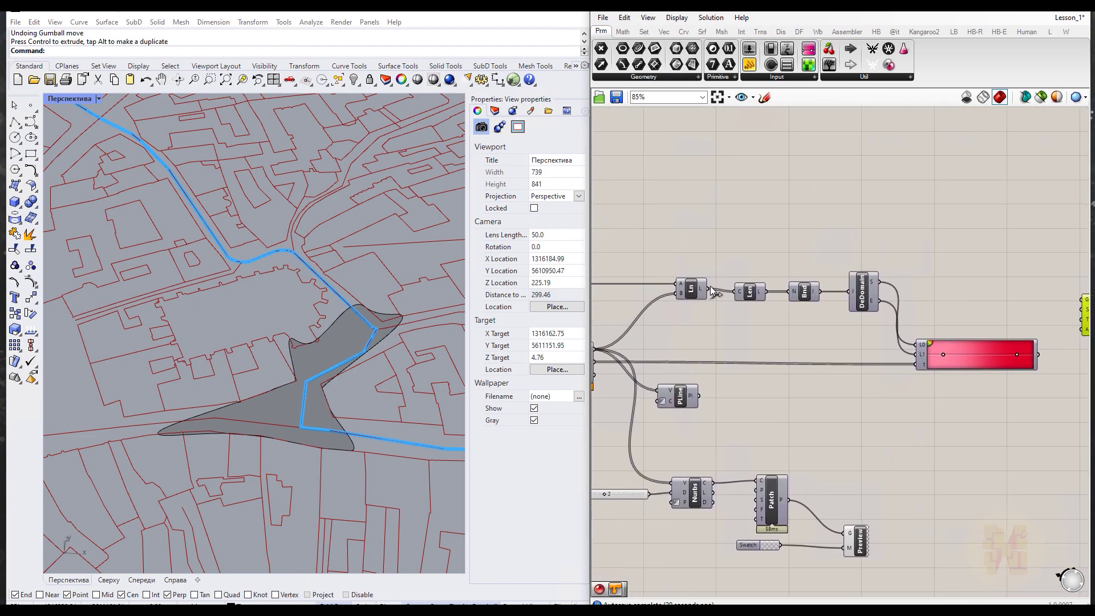
- Wire Ln's ray lines into PreviewLW's G and the Gradient colours into its S
{"action": "right_click_drag", "start_coordinate": [710, 291], "coordinate": [658, 283]}
{"action": "left_click_drag", "start_coordinate": [657, 285], "coordinate": [1056, 299]}
{"action": "right_click_drag", "start_coordinate": [997, 321], "coordinate": [887, 317]}
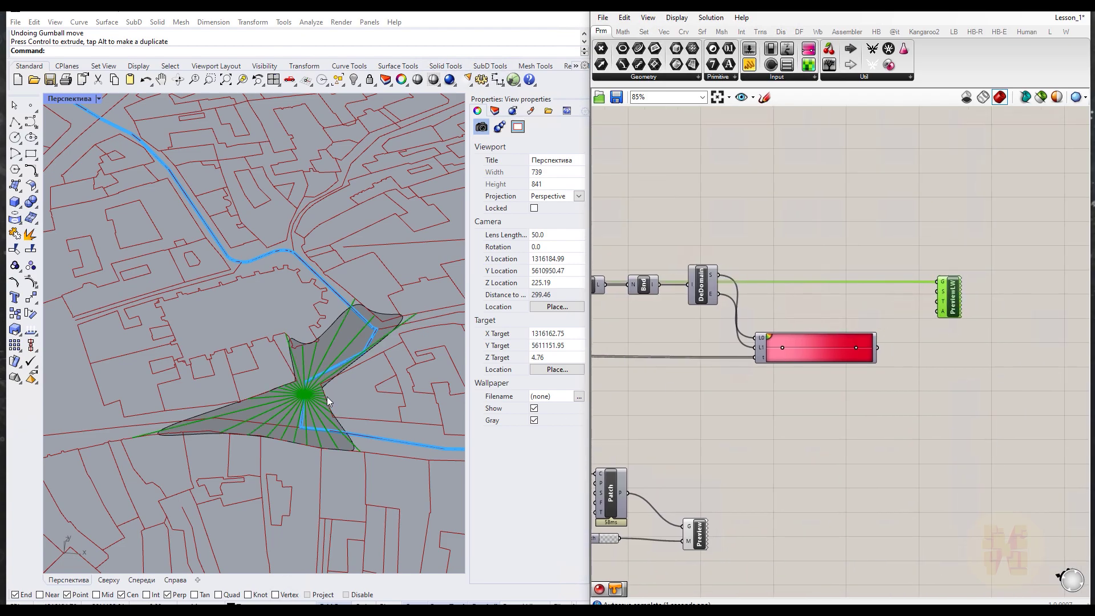
{"action": "left_click", "coordinate": [302, 377]}
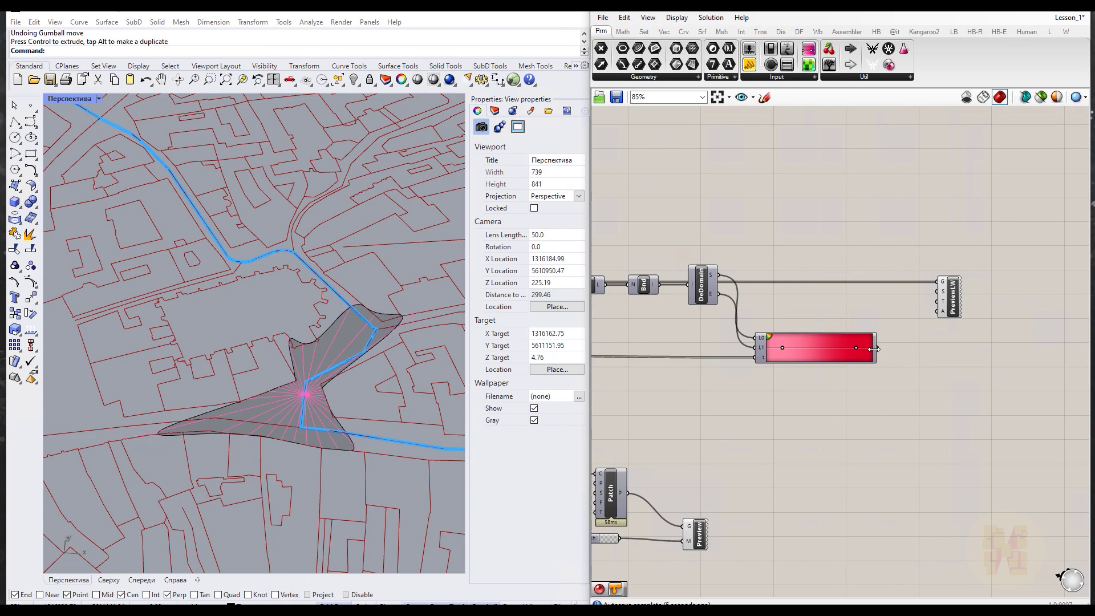
{"action": "scroll", "coordinate": [921, 336], "scroll_direction": "up", "scroll_amount": 3}
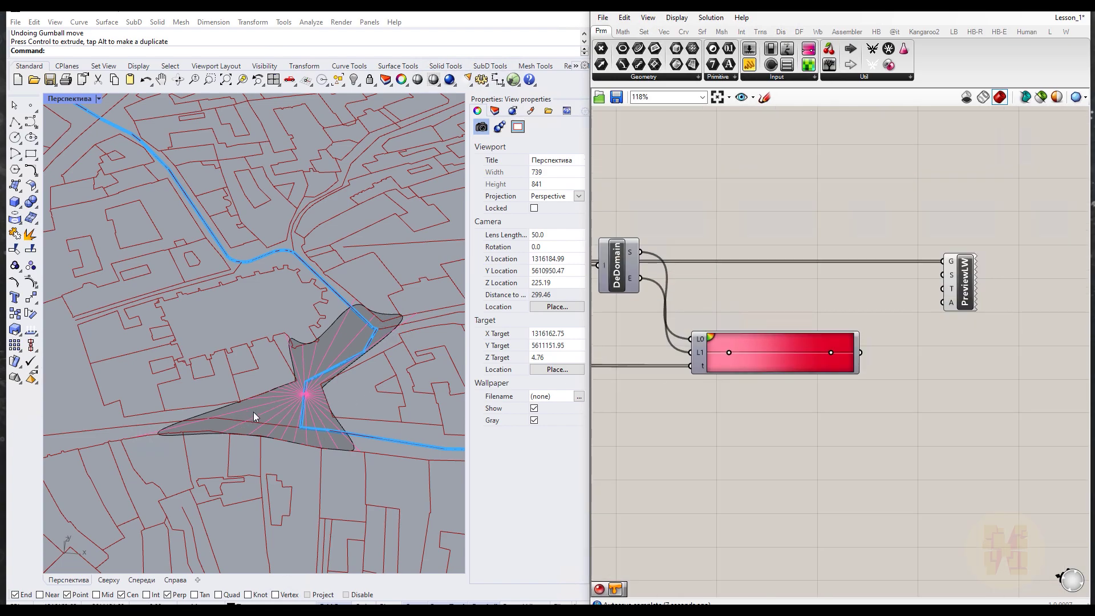
{"action": "scroll", "coordinate": [898, 330], "scroll_direction": "up", "scroll_amount": 3}
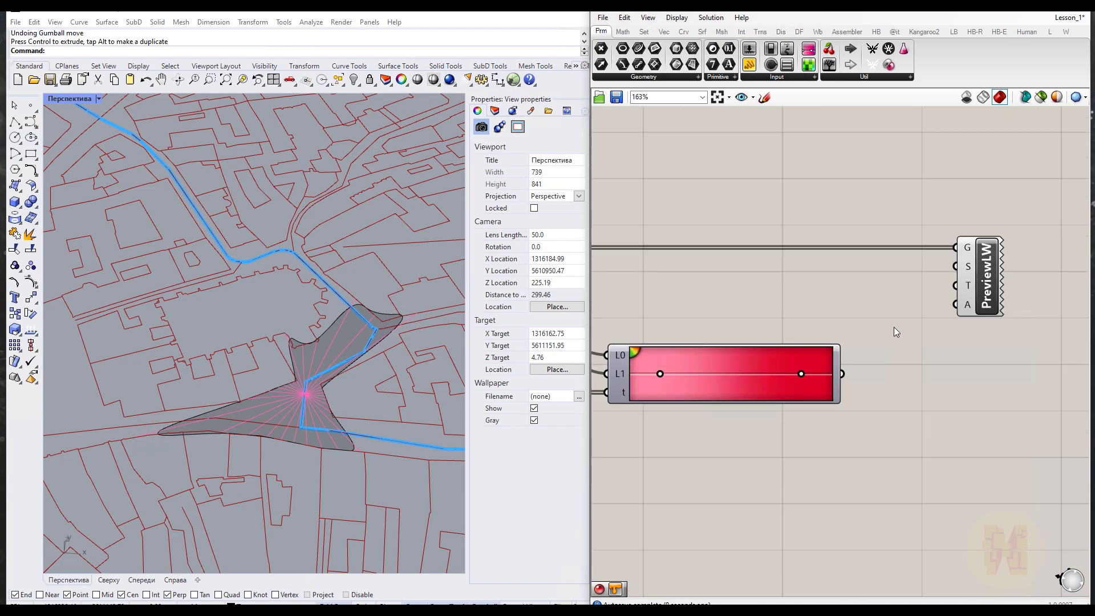
{"action": "right_click_drag", "start_coordinate": [898, 330], "coordinate": [846, 358]}
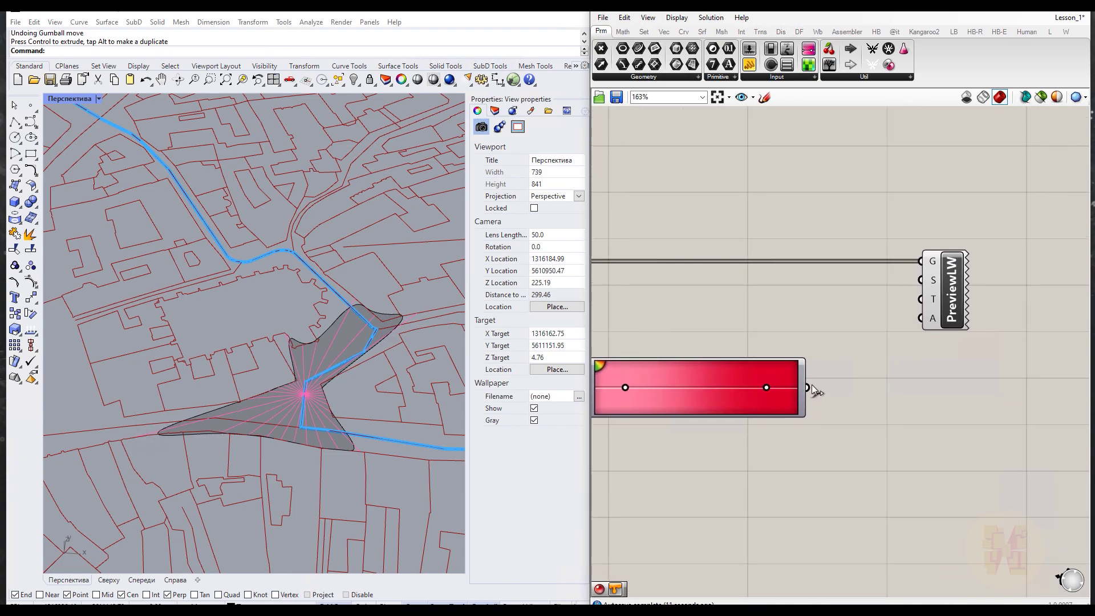
{"action": "left_click_drag", "start_coordinate": [807, 387], "coordinate": [921, 280]}
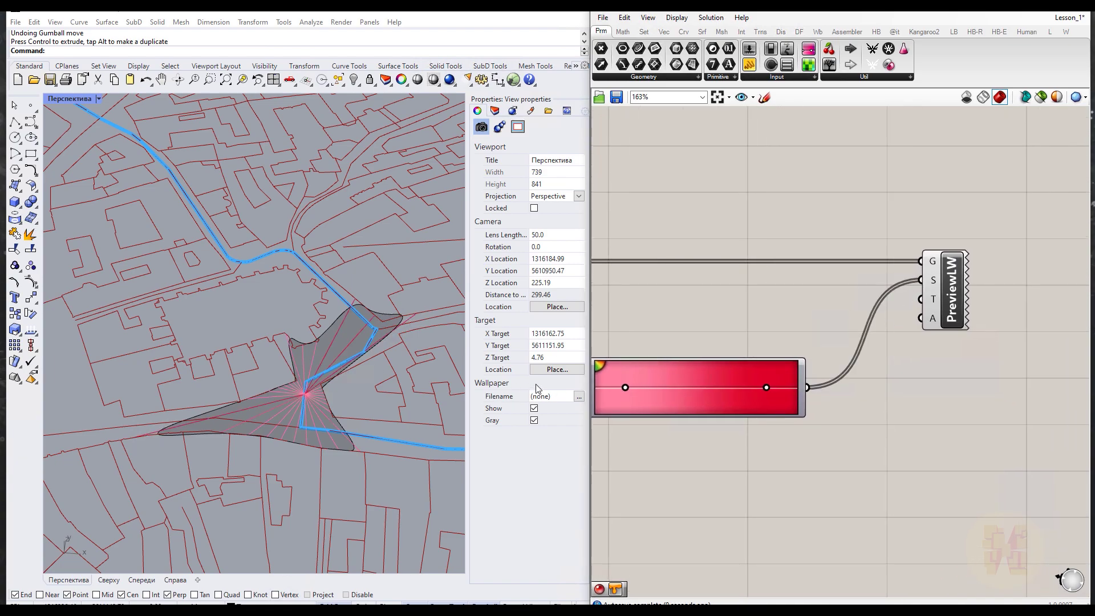
{"action": "scroll", "coordinate": [253, 410], "scroll_direction": "up", "scroll_amount": 3}
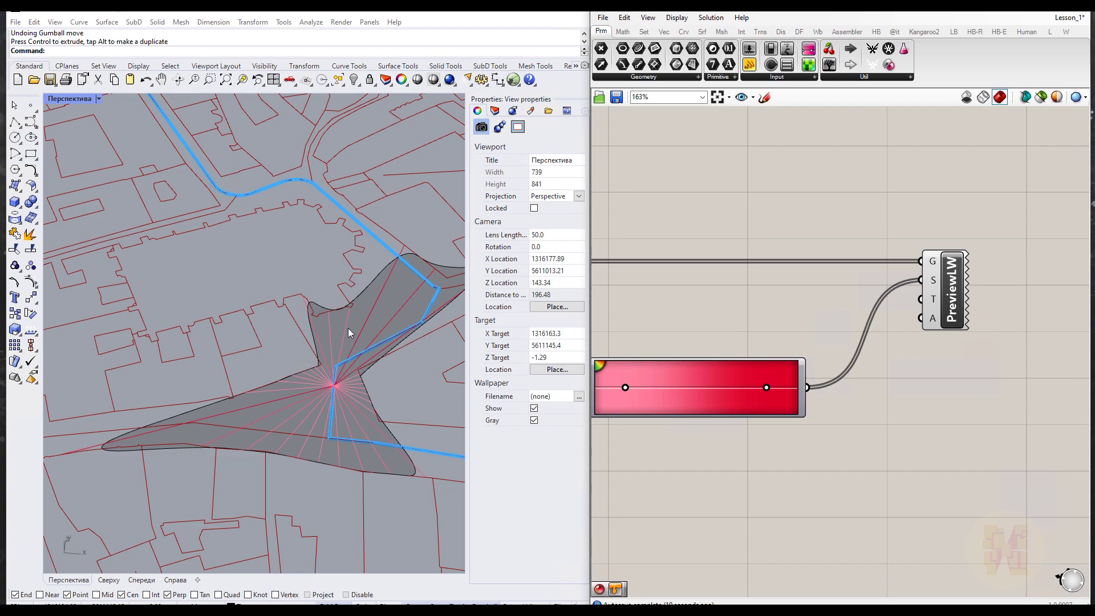
- Create a number slider with value 10 driving PreviewLW's T thickness input
{"action": "scroll", "coordinate": [707, 300], "scroll_direction": "down", "scroll_amount": 2}
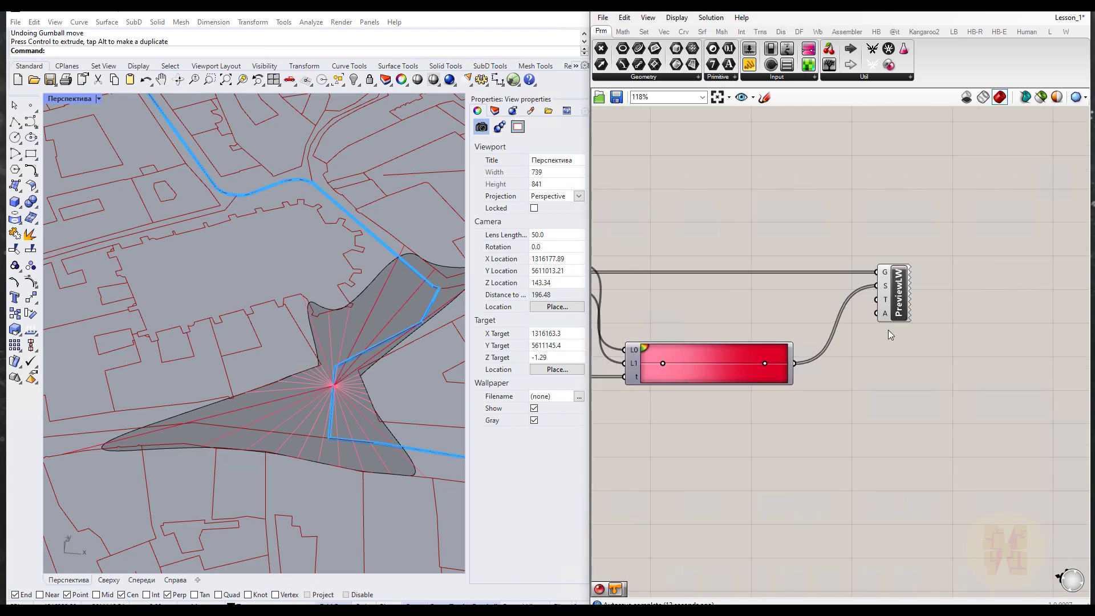
{"action": "double_click", "coordinate": [813, 425]}
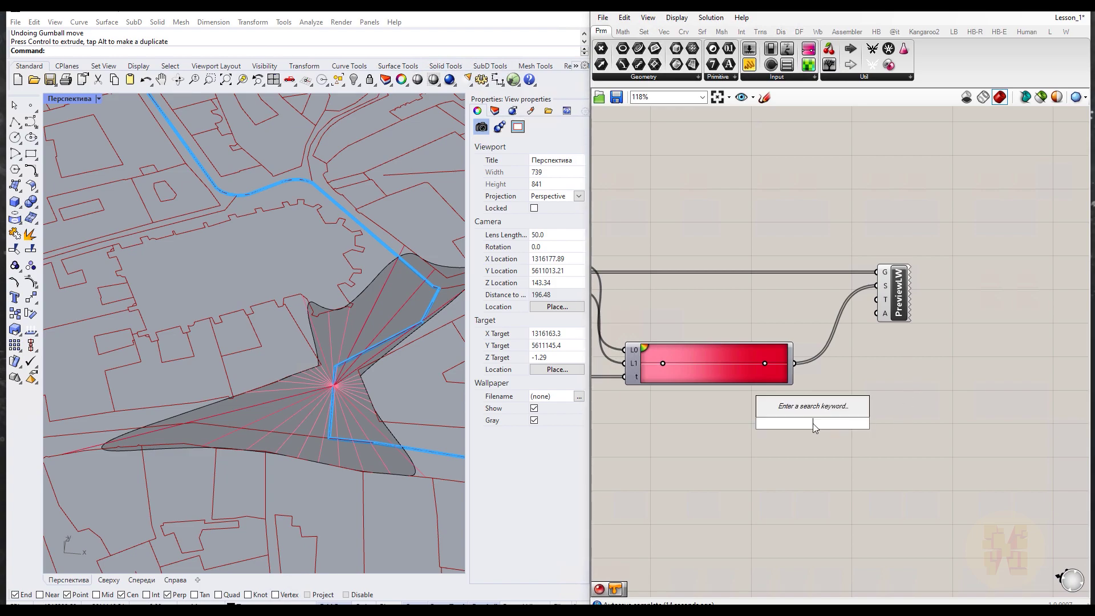
{"action": "type", "text": "10"}
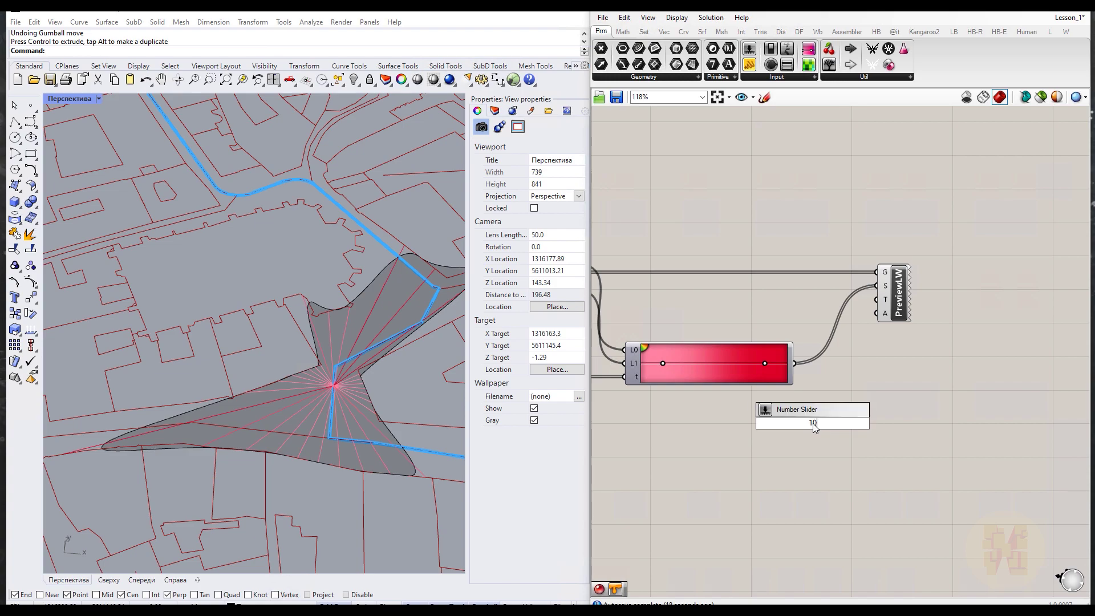
{"action": "key", "text": "Return"}
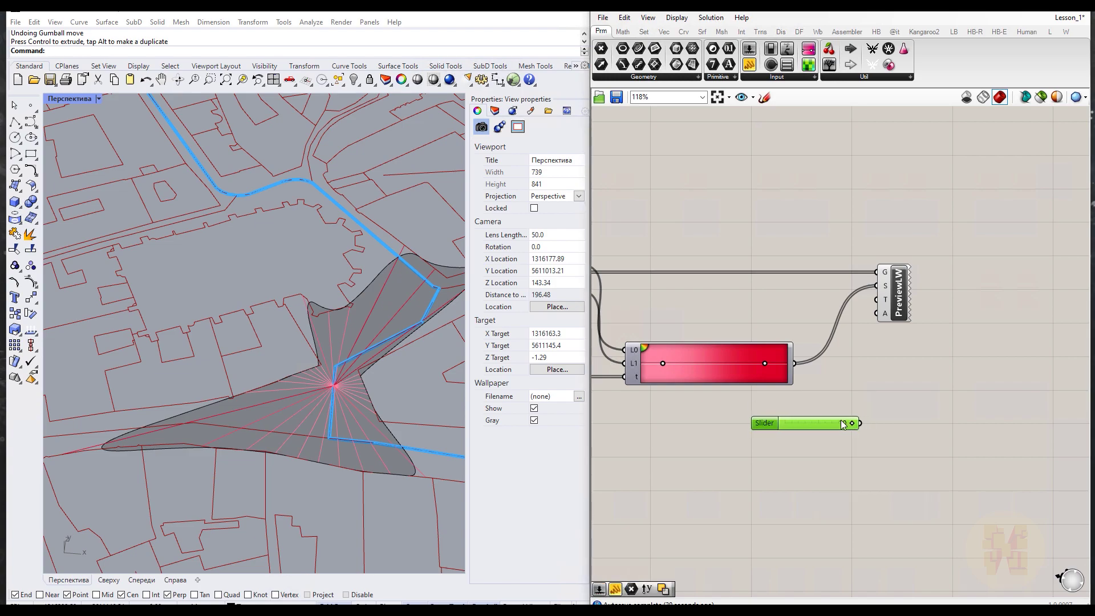
{"action": "left_click_drag", "start_coordinate": [842, 425], "coordinate": [876, 299]}
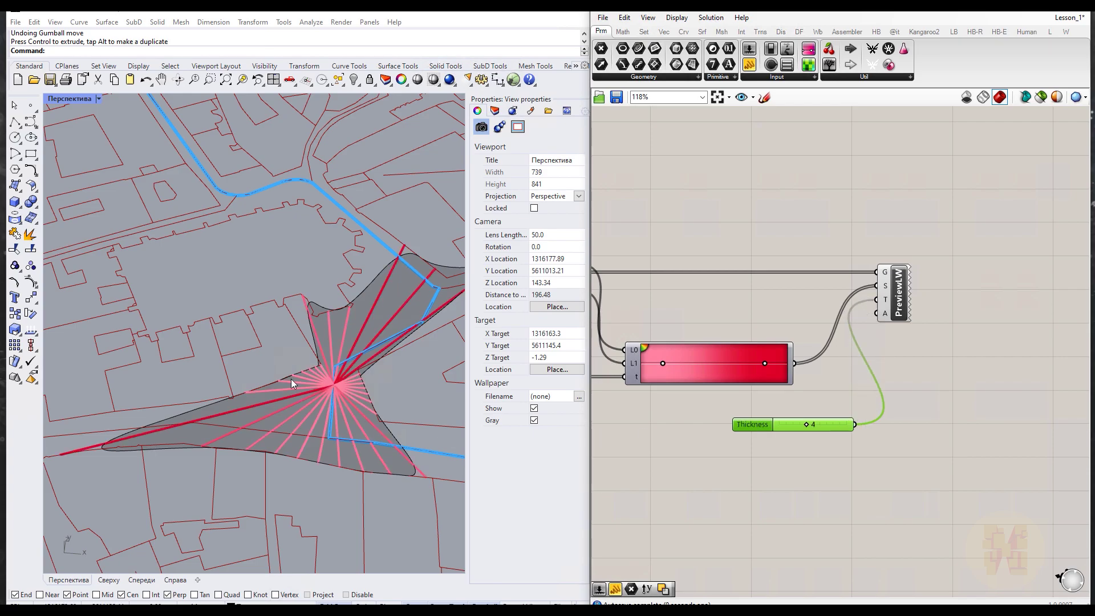
{"action": "scroll", "coordinate": [291, 379], "scroll_direction": "down", "scroll_amount": 4}
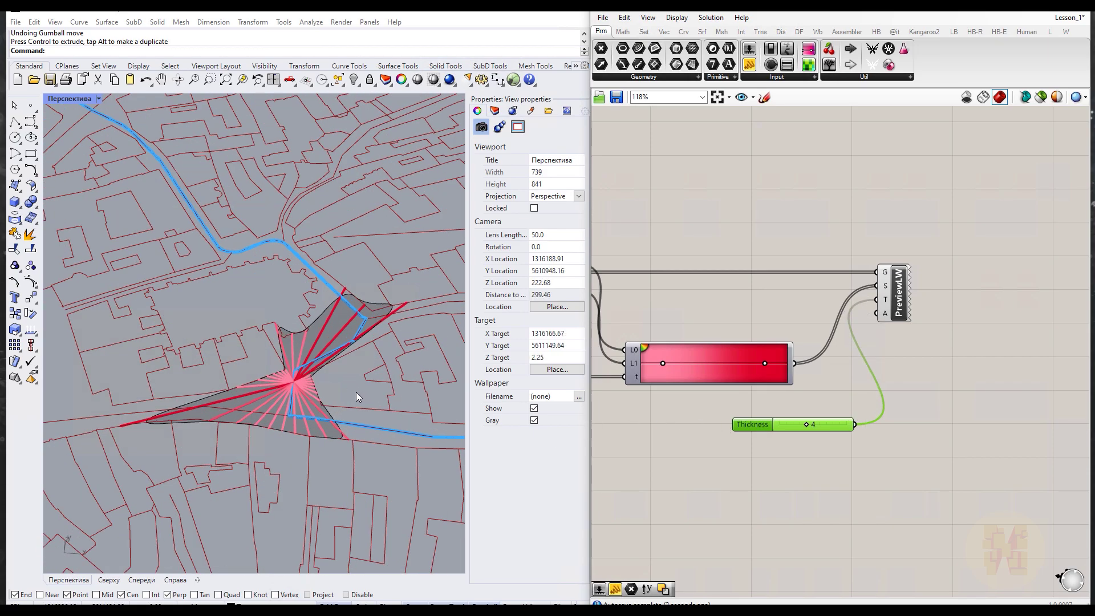
{"action": "key", "text": "Home"}
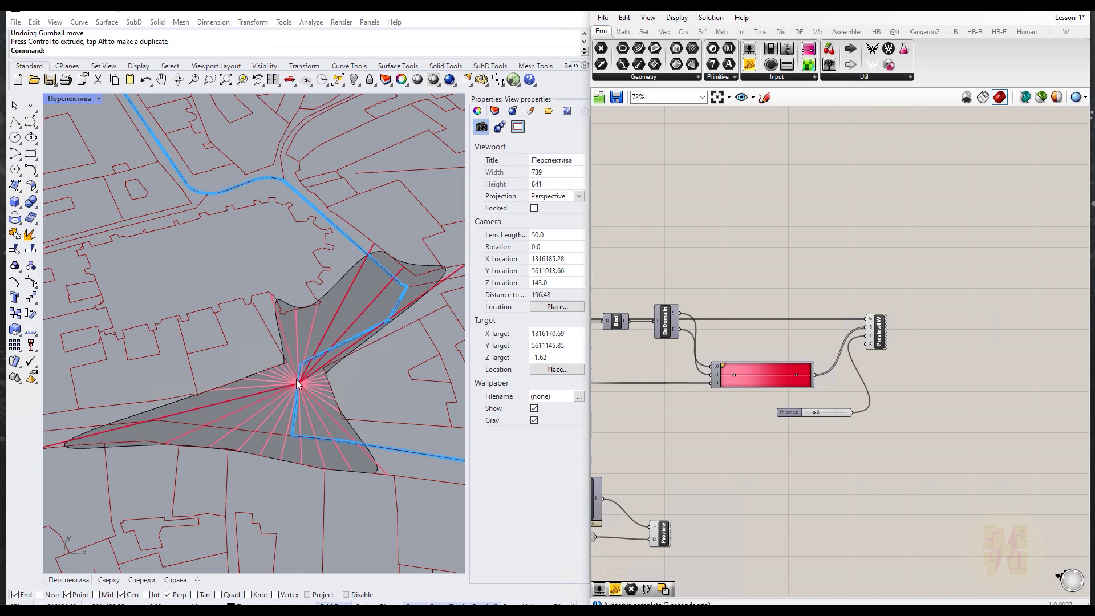
{"action": "right_click_drag", "start_coordinate": [755, 428], "coordinate": [696, 428]}
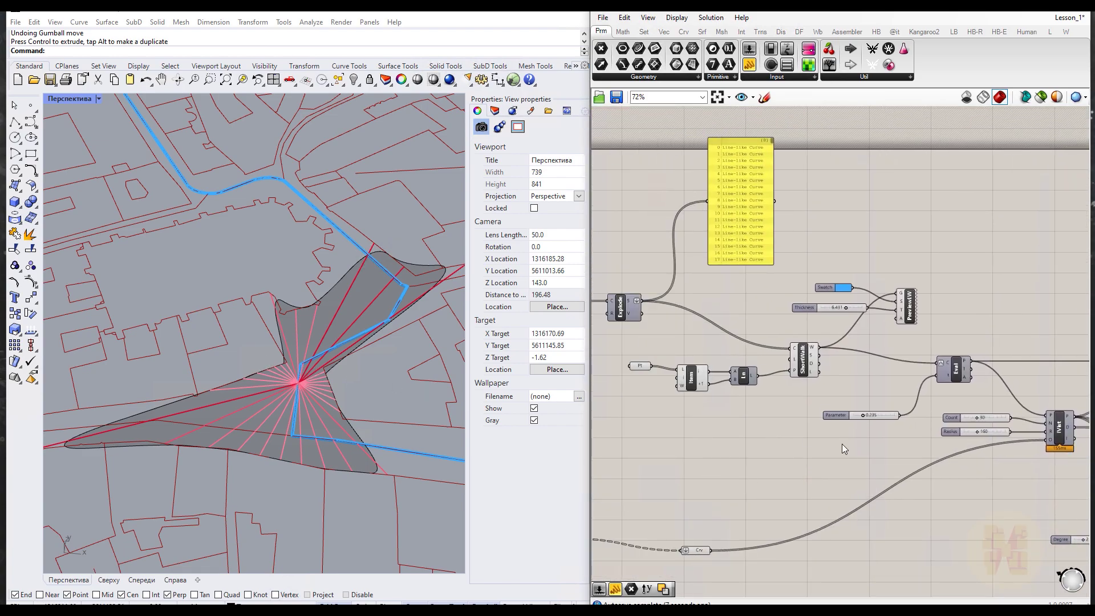
- Change the isovist Count from 30 to 50, then slide it up to 72
{"action": "right_click_drag", "start_coordinate": [842, 444], "coordinate": [731, 441]}
{"action": "scroll", "coordinate": [875, 442], "scroll_direction": "up", "scroll_amount": 5}
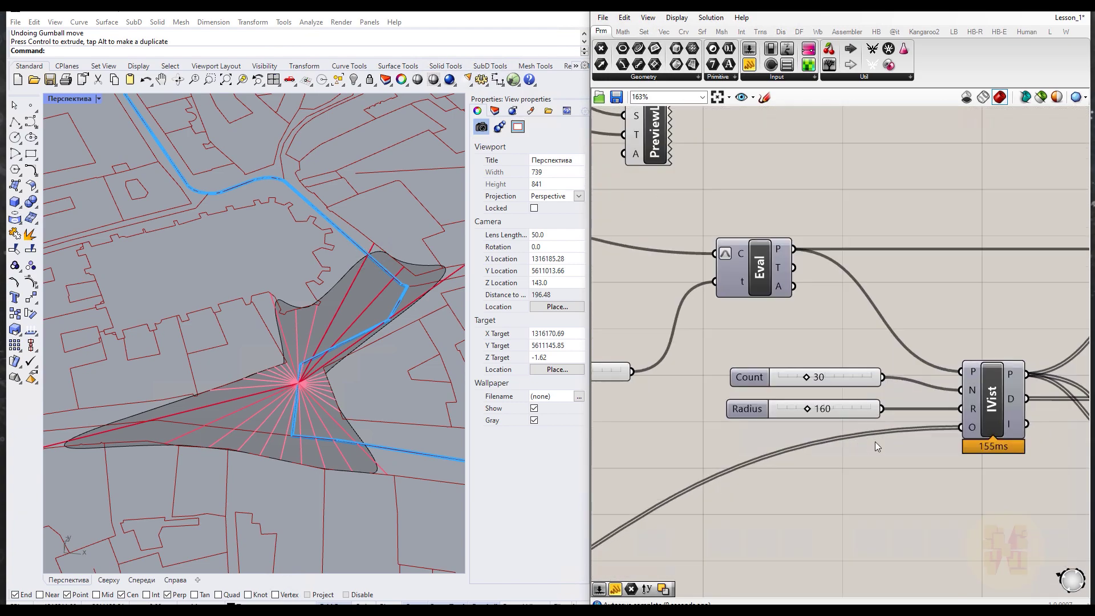
{"action": "double_click", "coordinate": [817, 378]}
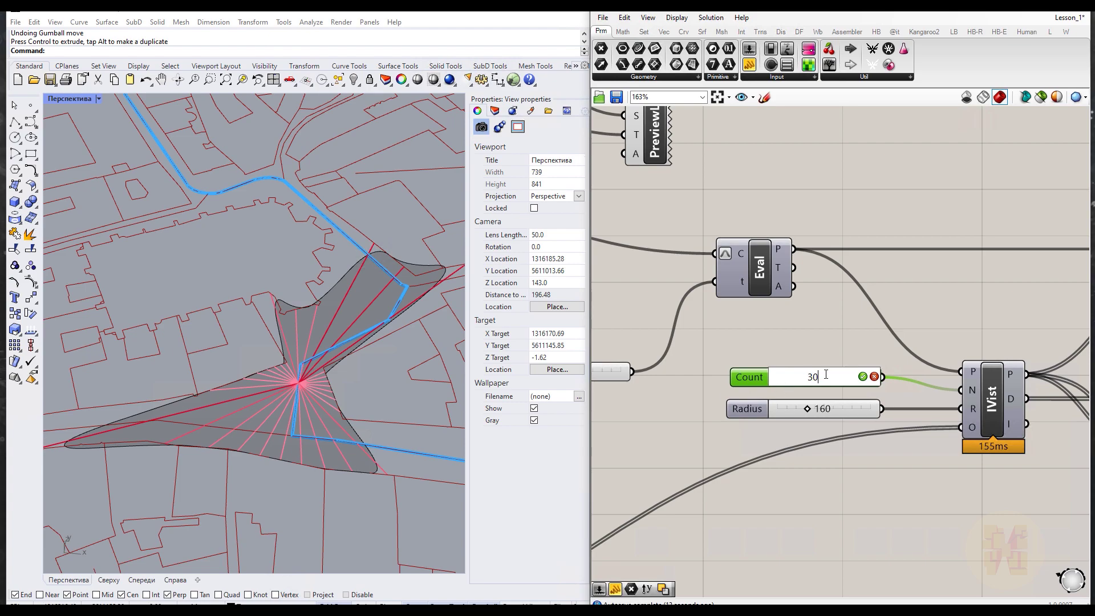
{"action": "left_click_drag", "start_coordinate": [826, 375], "coordinate": [781, 377]}
{"action": "type", "text": "50"}
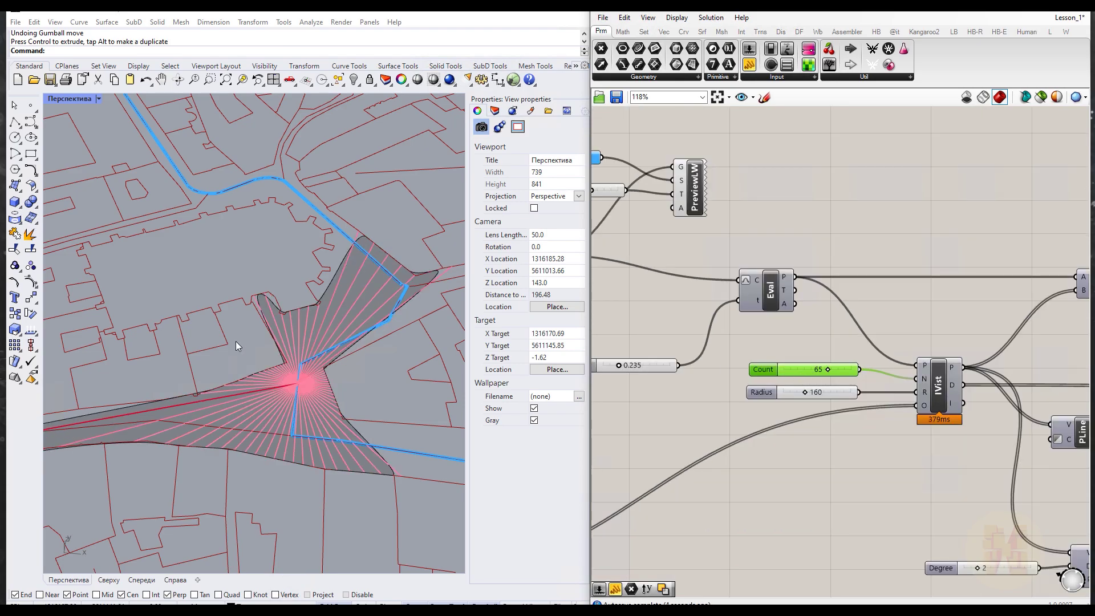
{"action": "scroll", "coordinate": [235, 341], "scroll_direction": "down", "scroll_amount": 4}
{"action": "scroll", "coordinate": [207, 355], "scroll_direction": "up", "scroll_amount": 2}
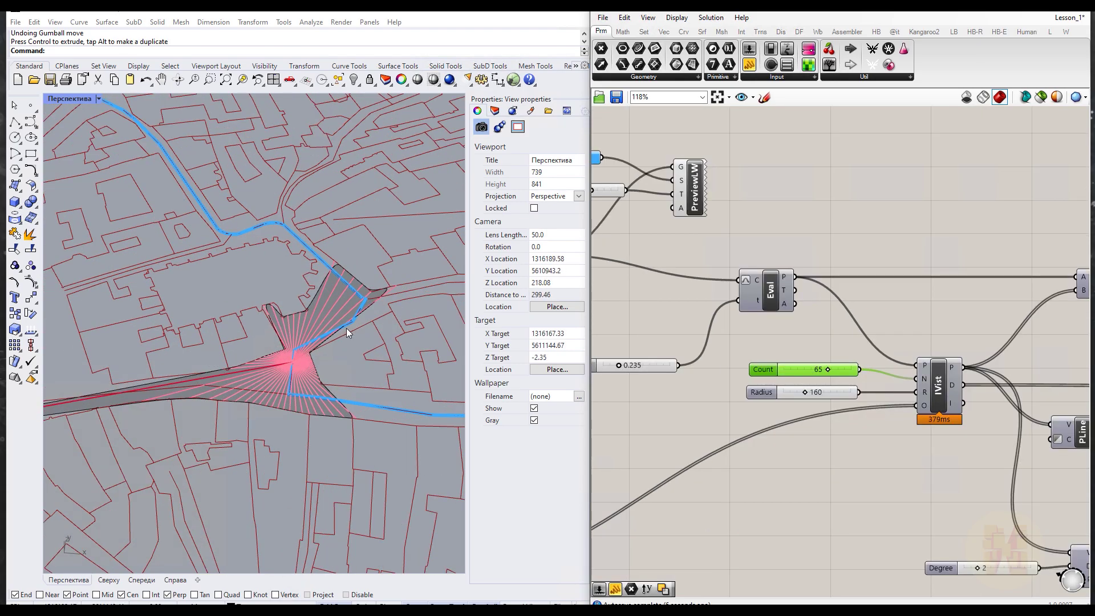
{"action": "scroll", "coordinate": [821, 372], "scroll_direction": "up", "scroll_amount": 3}
{"action": "left_click_drag", "start_coordinate": [838, 378], "coordinate": [842, 377]}
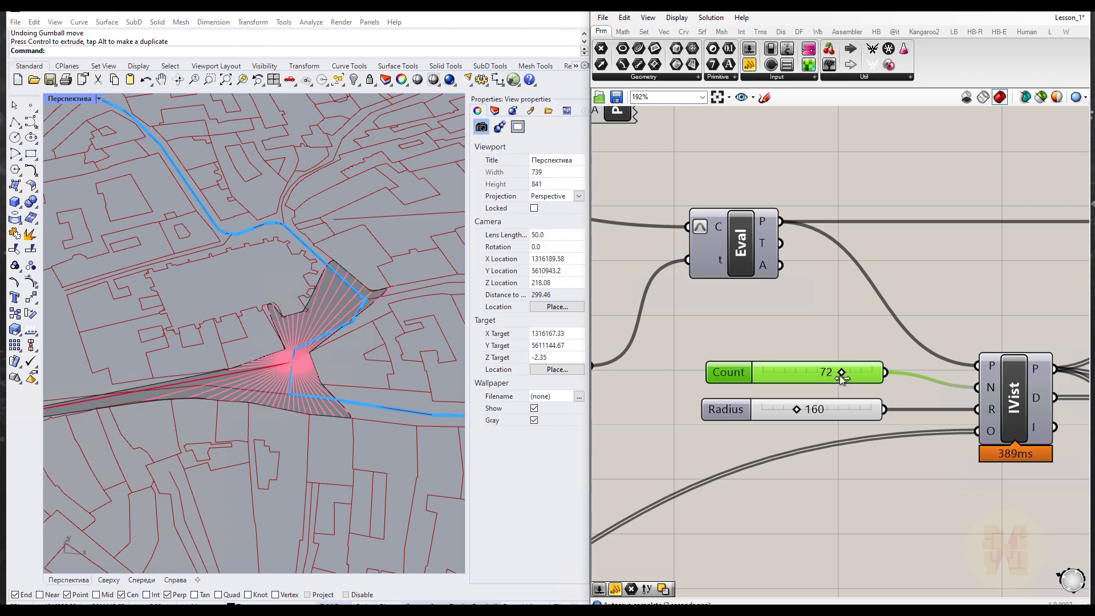
{"action": "left_click", "coordinate": [803, 316]}
{"action": "scroll", "coordinate": [861, 351], "scroll_direction": "down", "scroll_amount": 4}
{"action": "scroll", "coordinate": [862, 378], "scroll_direction": "up", "scroll_amount": 4}
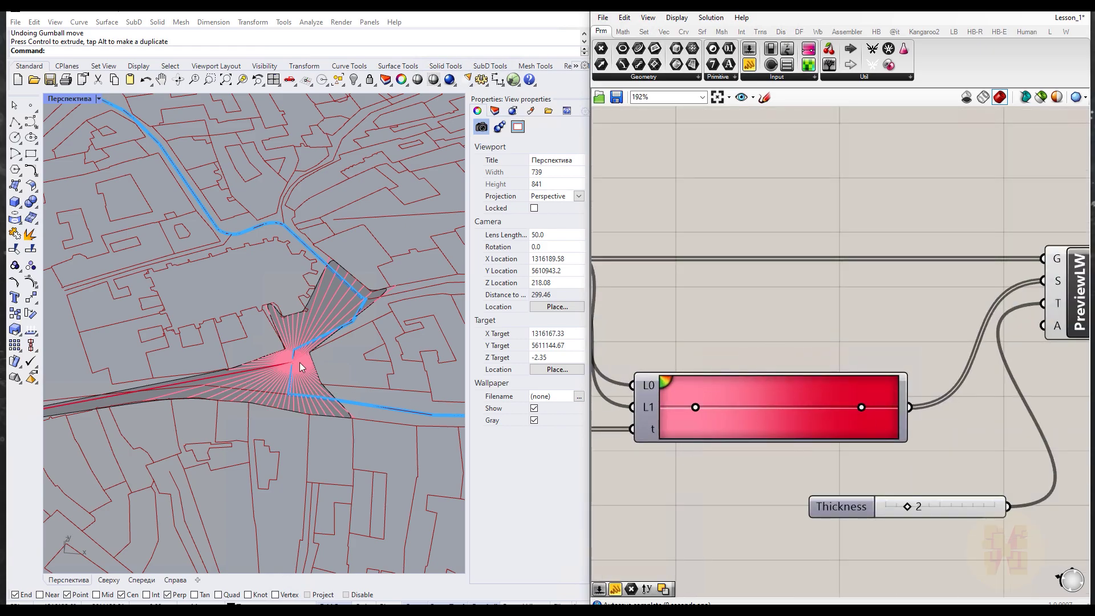
- Apply the Gradient's white-to-black preset so the rays shade in greyscale by length
{"action": "scroll", "coordinate": [342, 399], "scroll_direction": "down", "scroll_amount": 4}
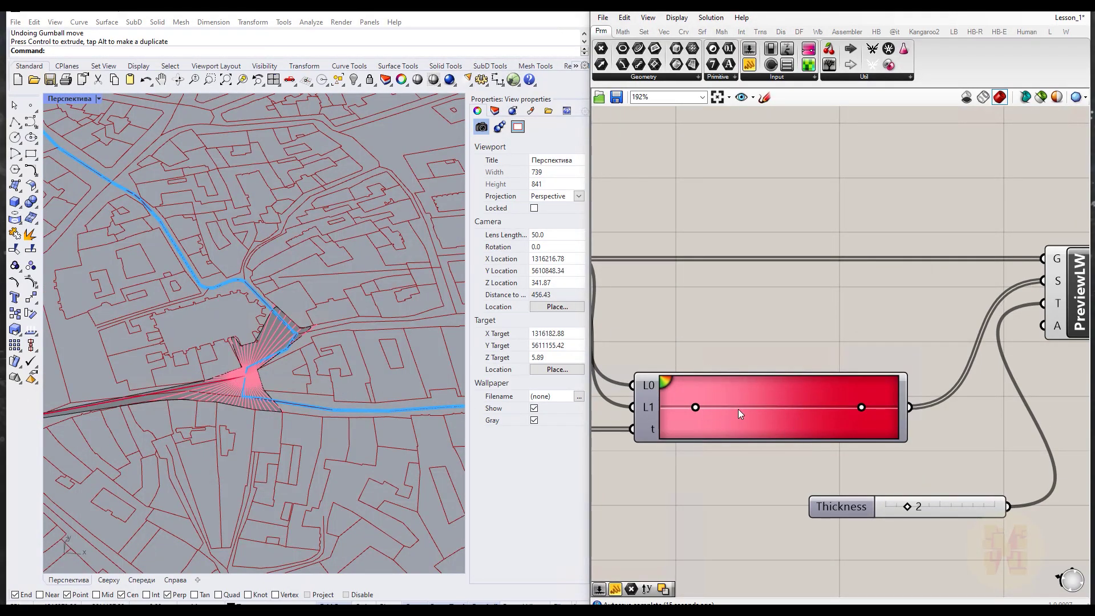
{"action": "right_click", "coordinate": [778, 426]}
{"action": "mouse_move", "coordinate": [835, 490]}
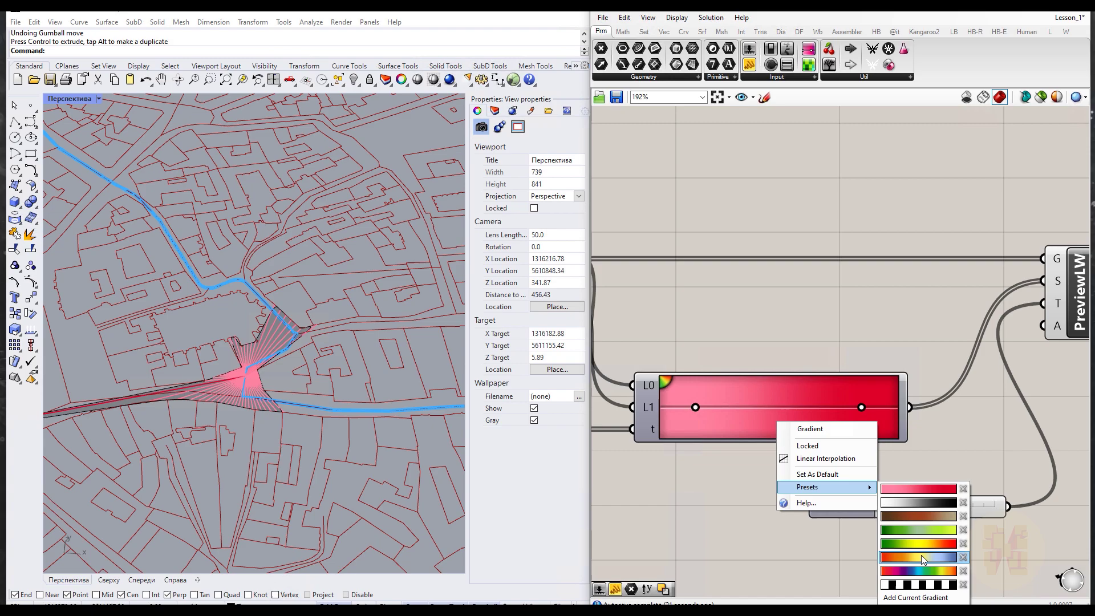
{"action": "left_click", "coordinate": [924, 502]}
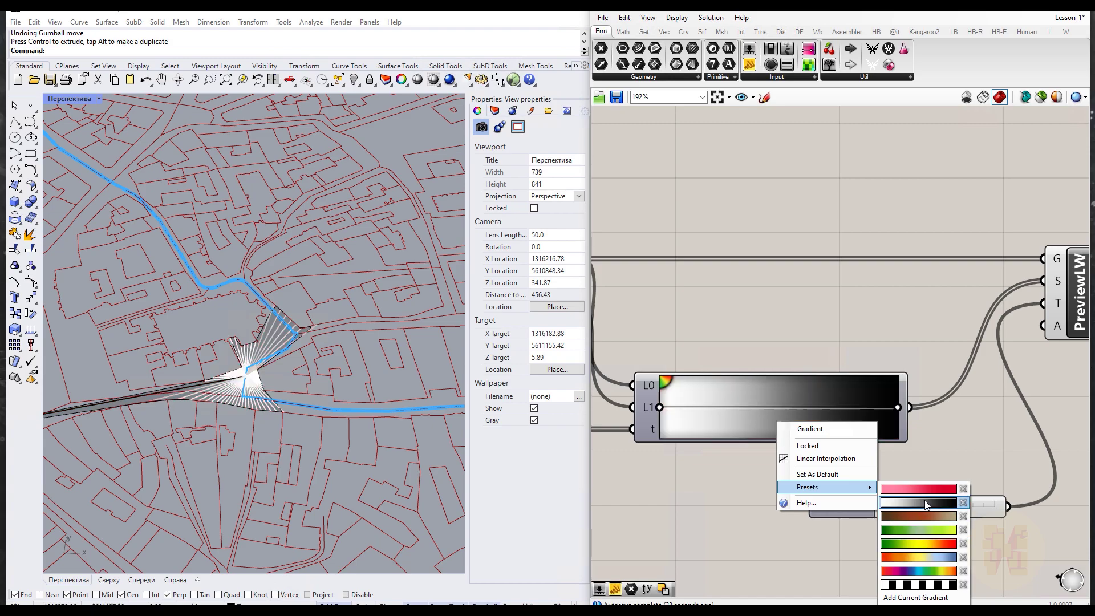
{"action": "scroll", "coordinate": [799, 313], "scroll_direction": "down", "scroll_amount": 6}
{"action": "right_click_drag", "start_coordinate": [849, 288], "coordinate": [885, 377]}
{"action": "scroll", "coordinate": [680, 384], "scroll_direction": "up", "scroll_amount": 4}
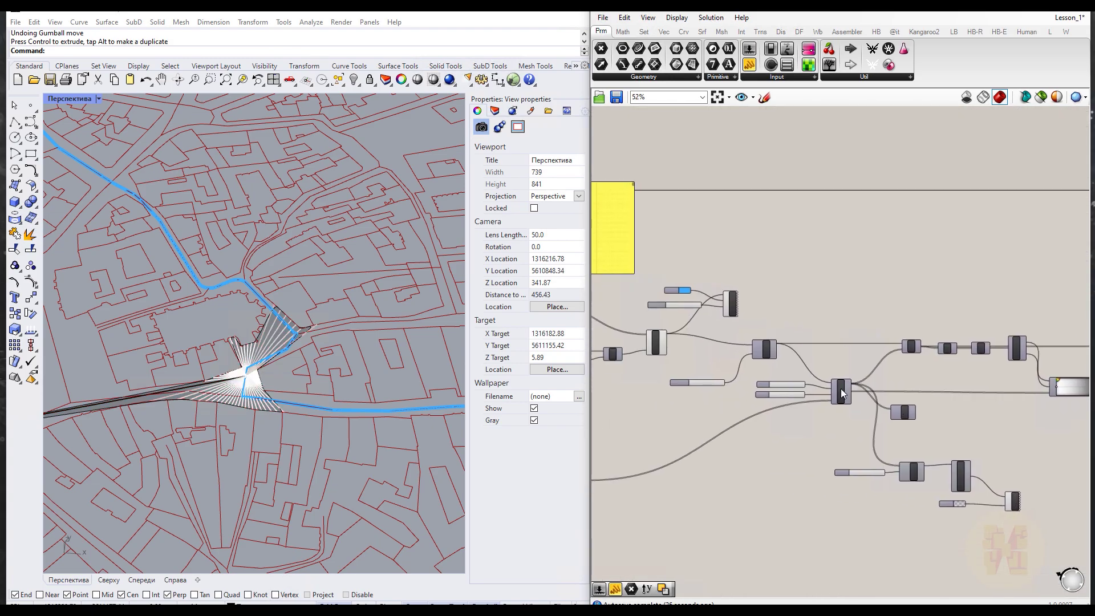
- Move the viewpoint along the path to parameter 0.397
{"action": "scroll", "coordinate": [697, 391], "scroll_direction": "up", "scroll_amount": 3}
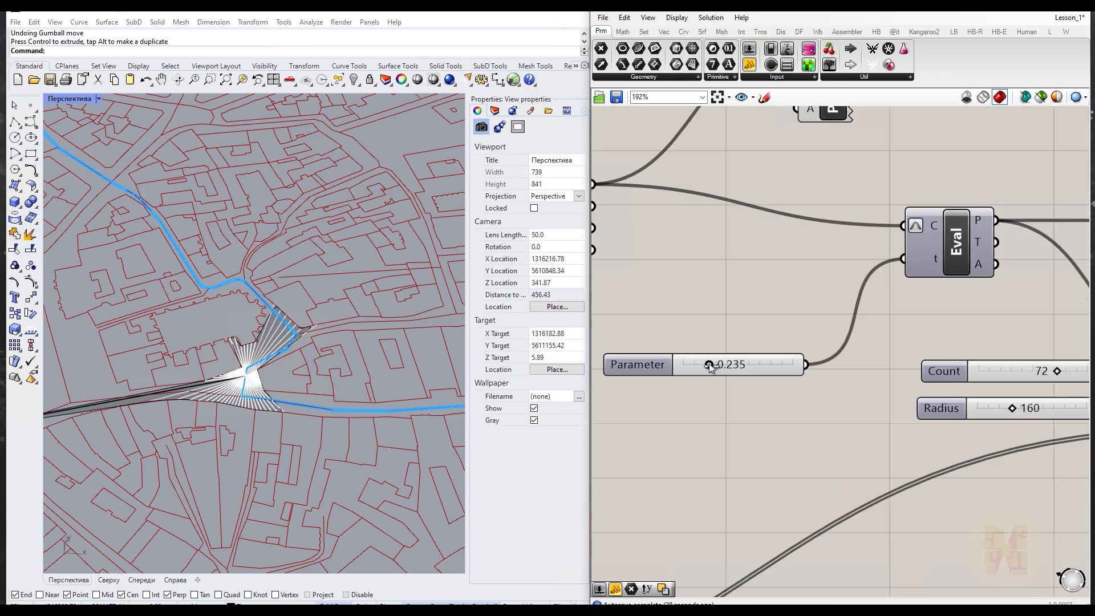
{"action": "left_click_drag", "start_coordinate": [709, 366], "coordinate": [730, 369]}
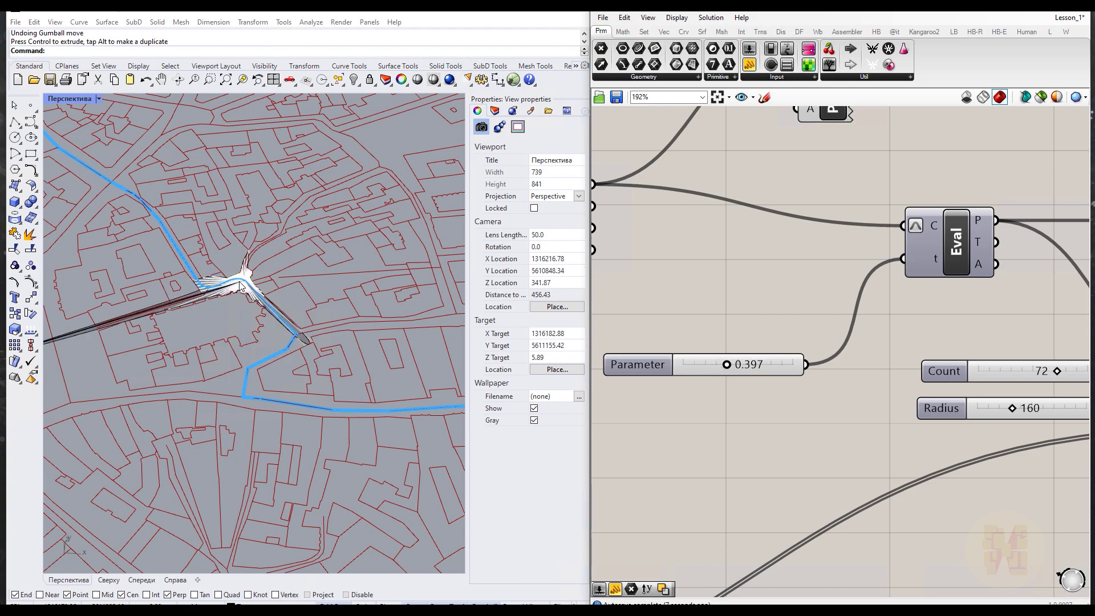
{"action": "right_click_drag", "start_coordinate": [832, 305], "coordinate": [631, 297]}
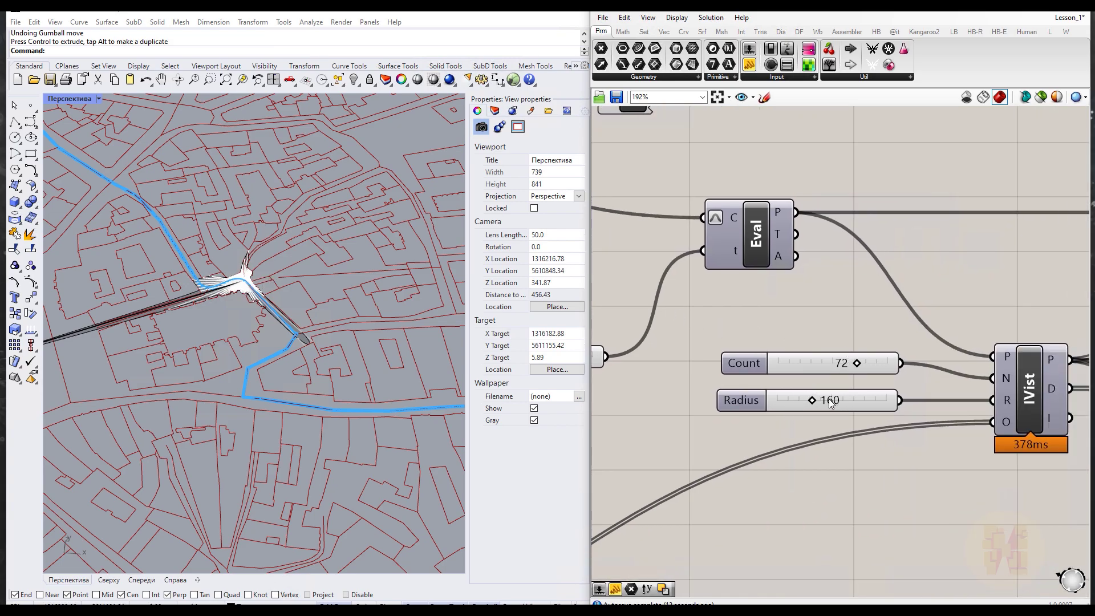
- Lower the isovist Radius slider from 160 to 71 to shorten the ray fan
{"action": "scroll", "coordinate": [253, 333], "scroll_direction": "down", "scroll_amount": 6}
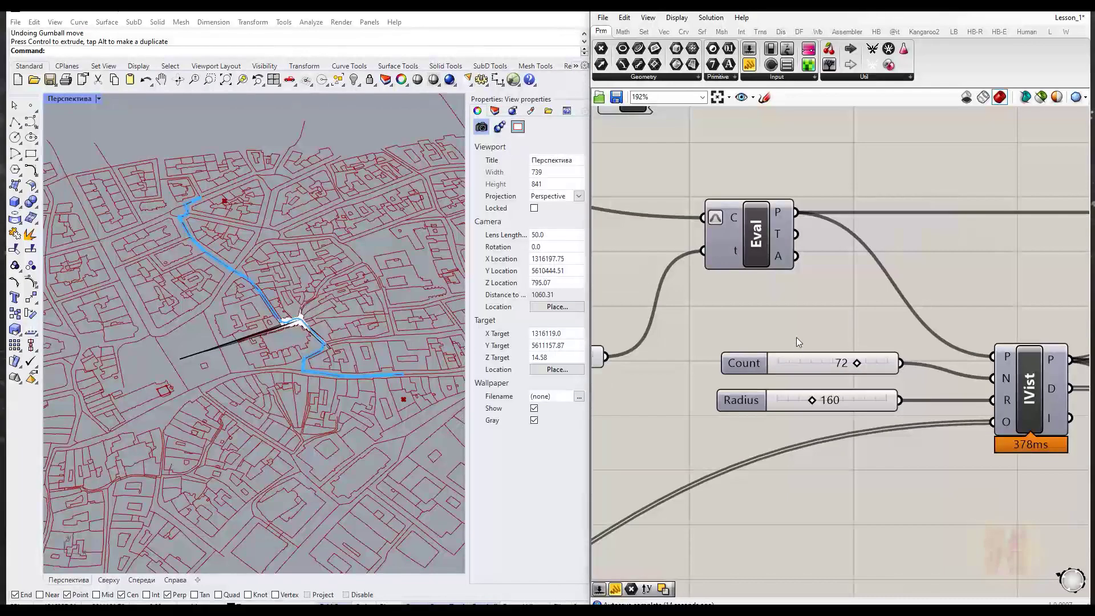
{"action": "scroll", "coordinate": [796, 337], "scroll_direction": "down", "scroll_amount": 3}
{"action": "right_click_drag", "start_coordinate": [732, 350], "coordinate": [858, 369]}
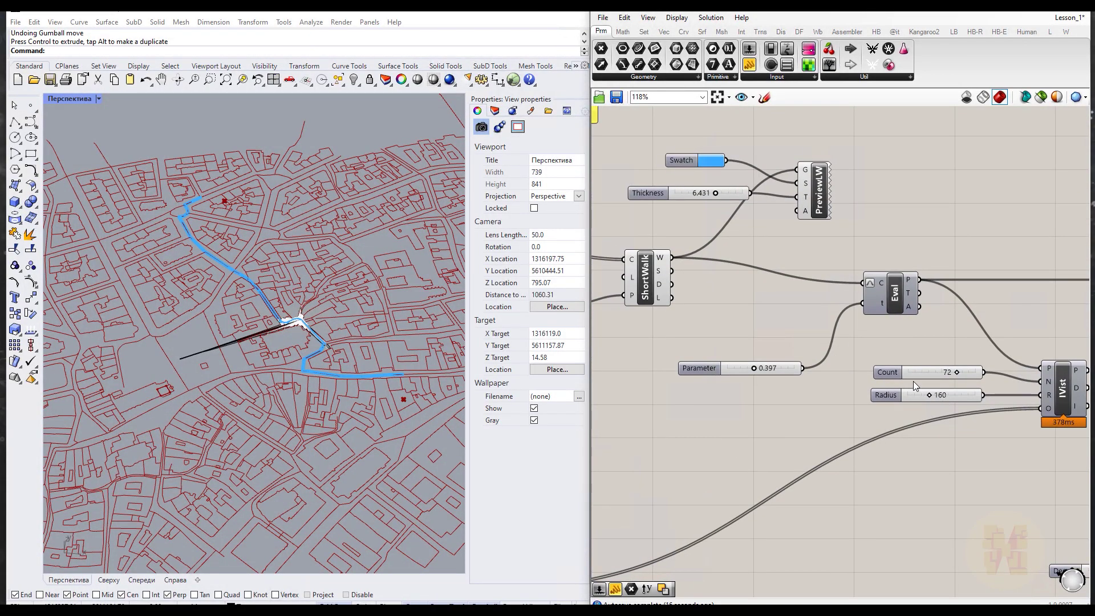
{"action": "scroll", "coordinate": [905, 361], "scroll_direction": "up", "scroll_amount": 3}
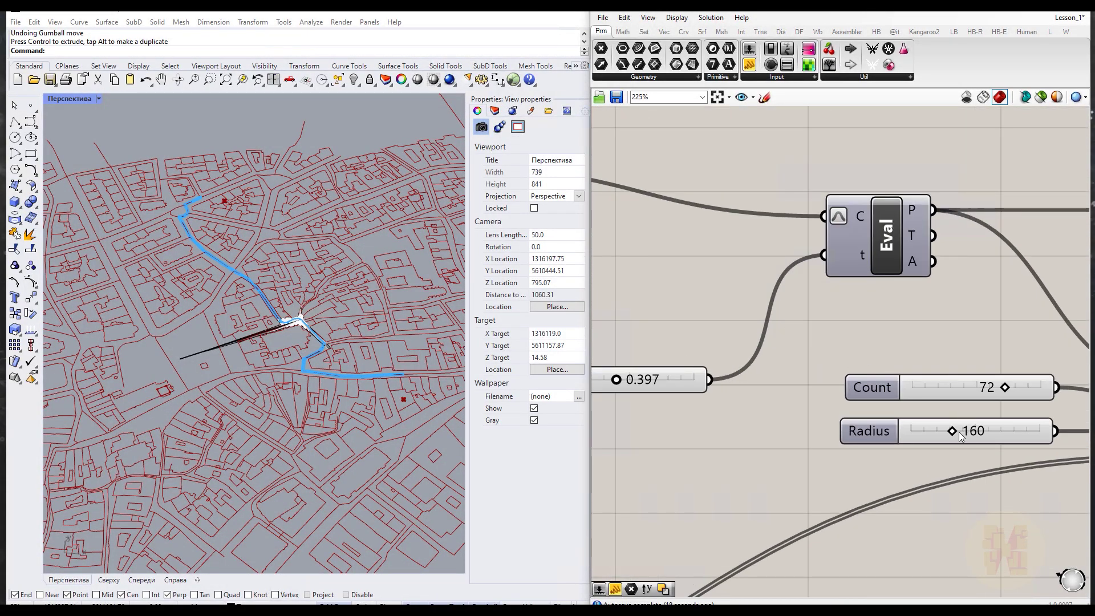
{"action": "left_click_drag", "start_coordinate": [952, 434], "coordinate": [931, 431]}
{"action": "scroll", "coordinate": [265, 323], "scroll_direction": "up", "scroll_amount": 10}
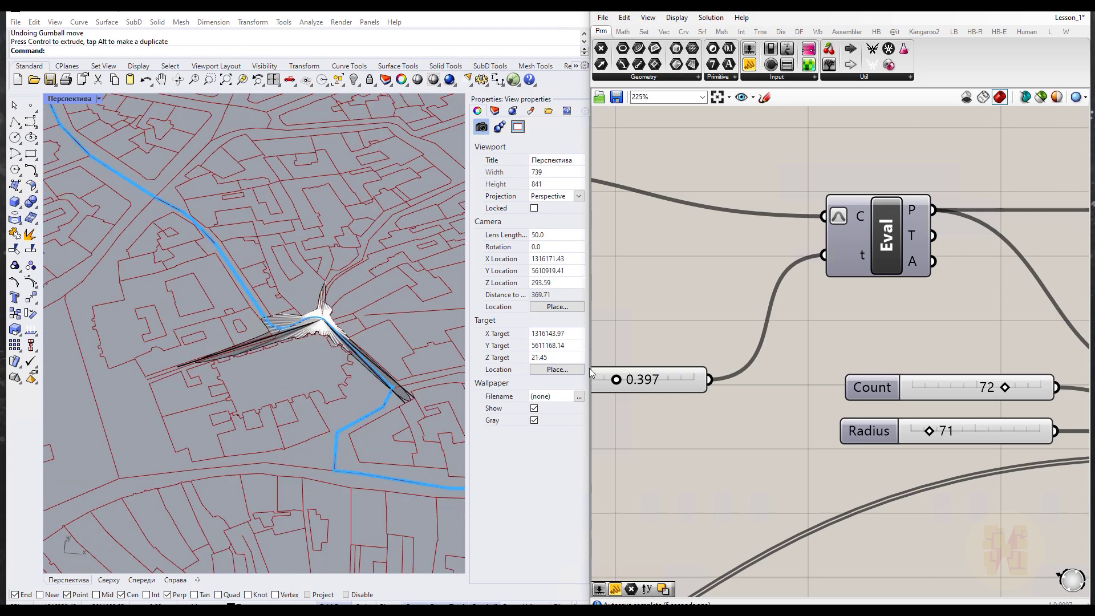
{"action": "right_click_drag", "start_coordinate": [673, 386], "coordinate": [872, 403]}
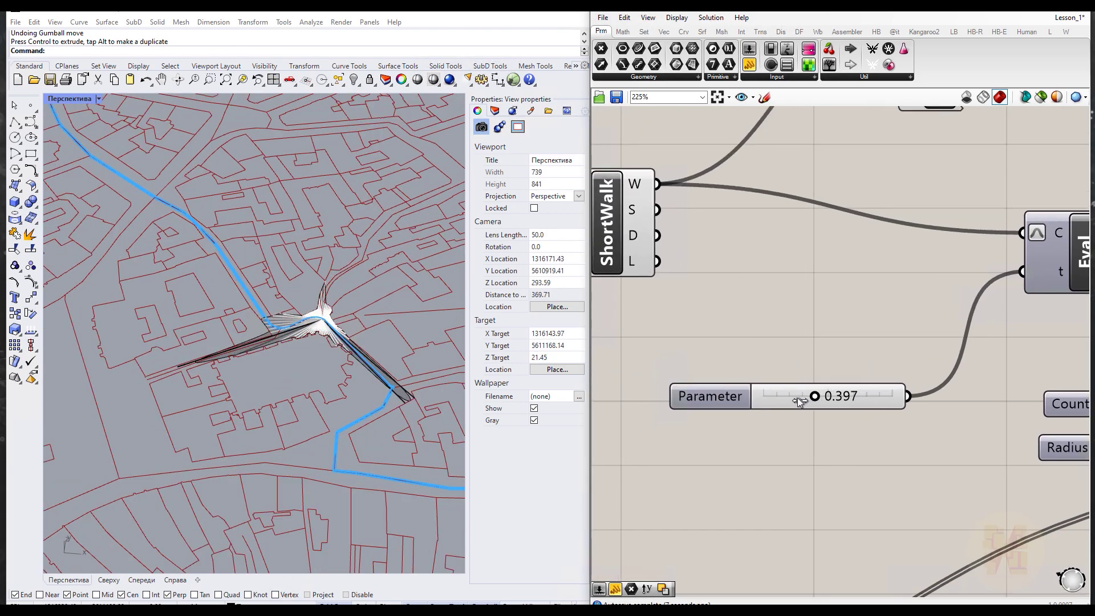
- Move the viewpoint back along the path with the Parameter slider
{"action": "mouse_move", "coordinate": [797, 398]}
{"action": "left_mouse_down"}
{"action": "mouse_move", "coordinate": [781, 398]}
{"action": "mouse_move", "coordinate": [790, 402]}
{"action": "left_mouse_up"}
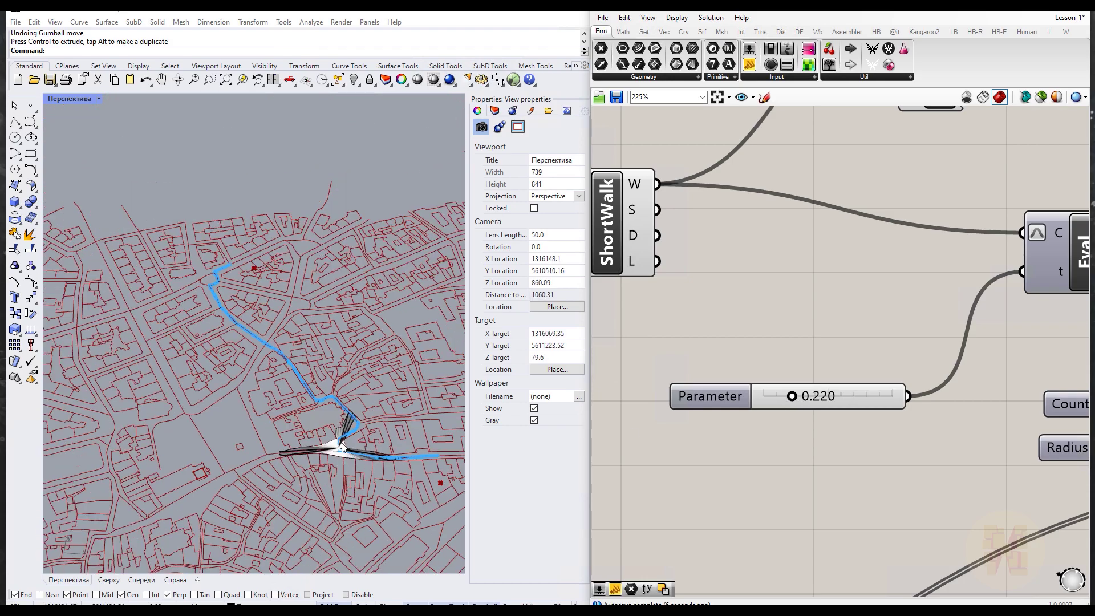
{"action": "scroll", "coordinate": [858, 479], "scroll_direction": "down", "scroll_amount": 2}
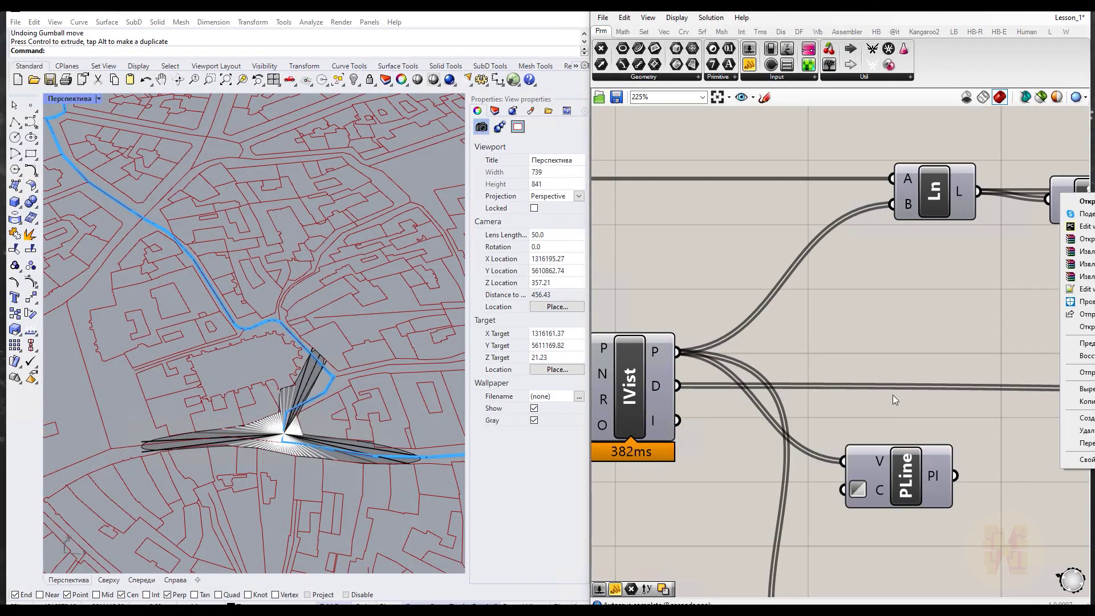
{"action": "scroll", "coordinate": [908, 326], "scroll_direction": "down", "scroll_amount": 5}
{"action": "scroll", "coordinate": [871, 367], "scroll_direction": "up", "scroll_amount": 8}
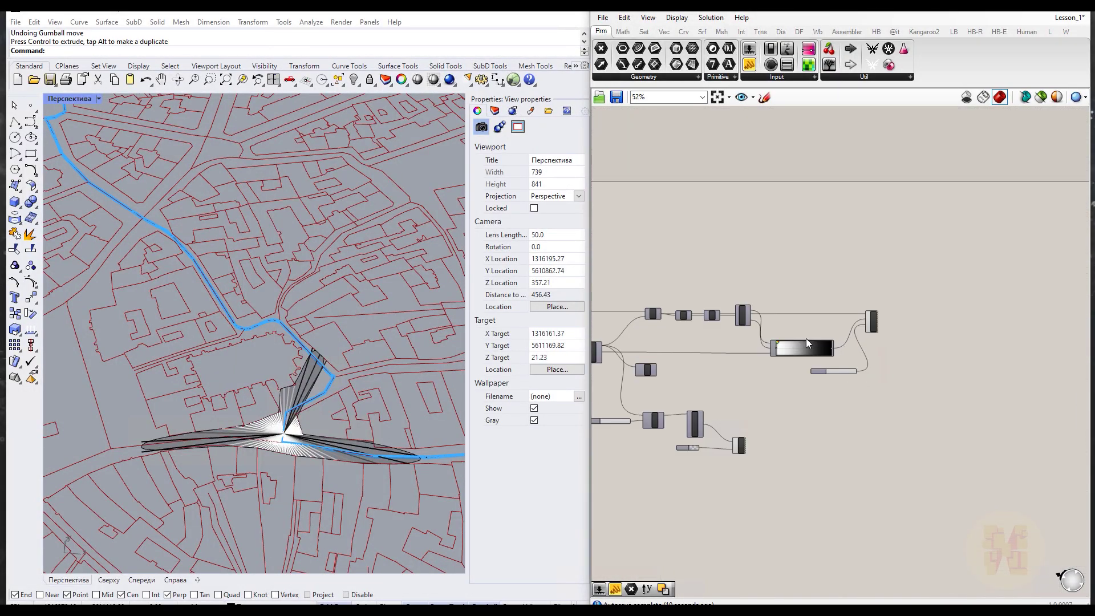
- Apply the orange-yellow-blue Gradient preset so the rays shade red to blue
{"action": "right_click", "coordinate": [769, 377]}
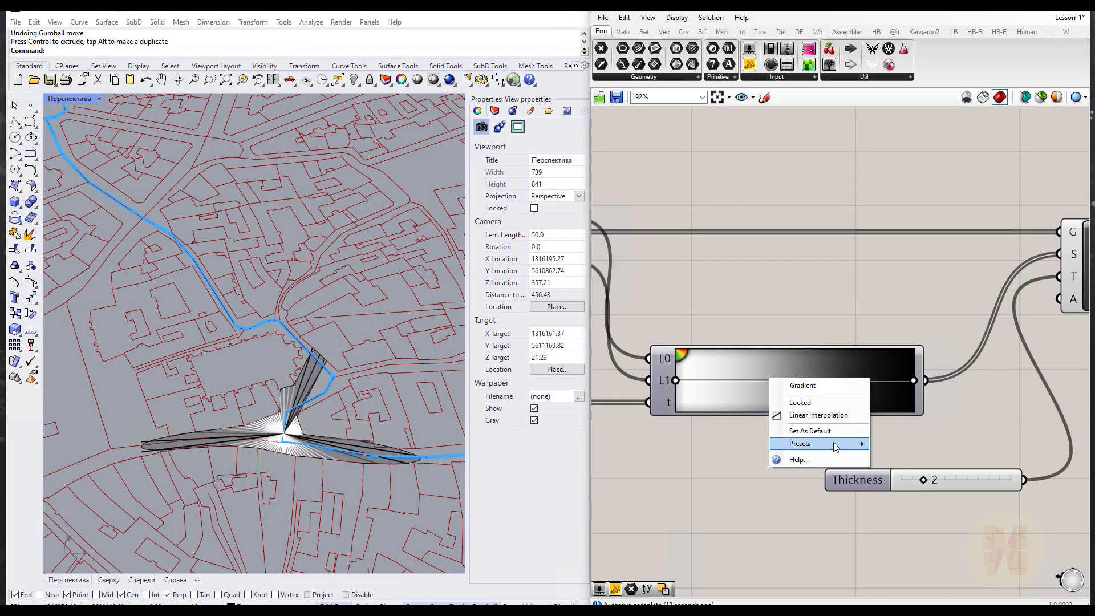
{"action": "mouse_move", "coordinate": [834, 443]}
{"action": "left_click", "coordinate": [910, 515]}
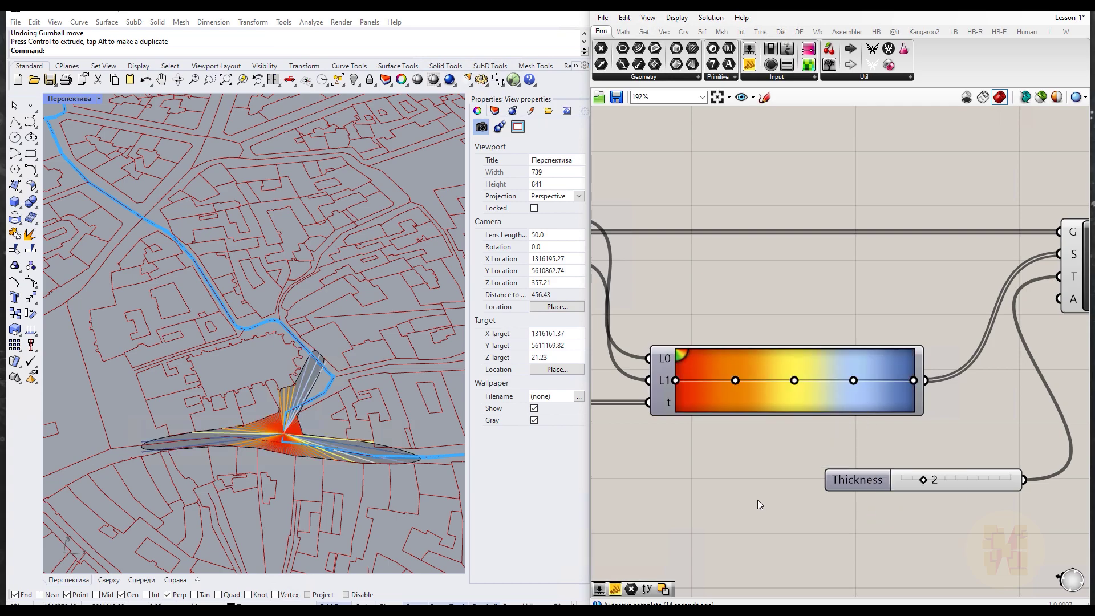
{"action": "scroll", "coordinate": [271, 436], "scroll_direction": "up", "scroll_amount": 6}
{"action": "right_click_drag", "start_coordinate": [719, 454], "coordinate": [824, 452]}
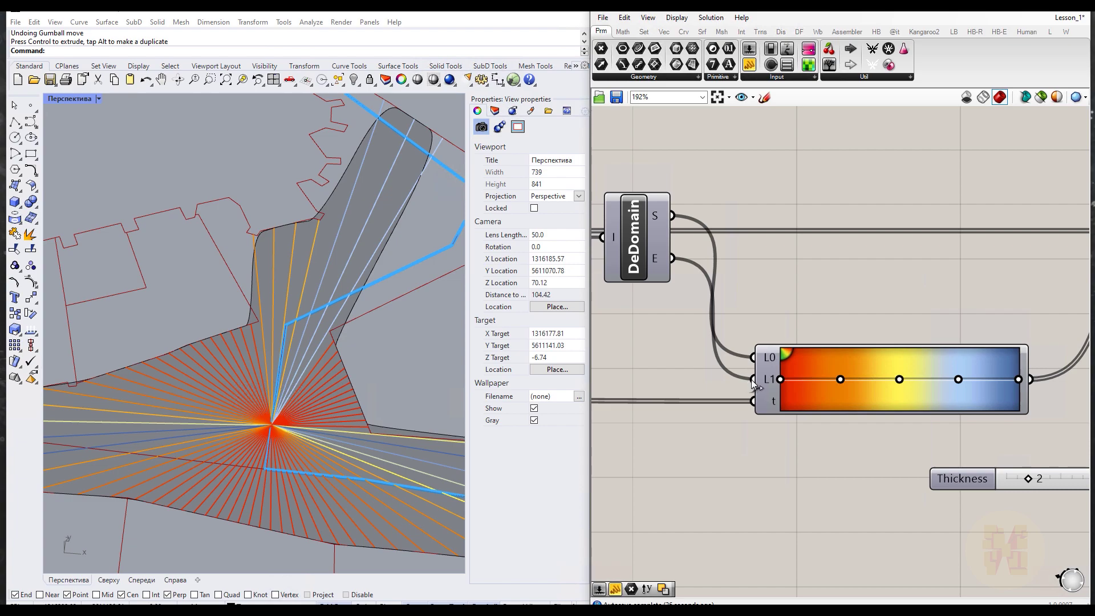
- Reverse the gradient by wiring DeDomain E into Gradient L0 and S into L1
{"action": "mouse_move", "coordinate": [755, 381]}
{"action": "right_mouse_down"}
{"action": "mouse_move", "coordinate": [621, 360]}
{"action": "mouse_move", "coordinate": [817, 349]}
{"action": "right_mouse_up"}
{"action": "right_click", "coordinate": [893, 355]}
{"action": "left_click", "coordinate": [717, 290]}
{"action": "left_click_drag", "start_coordinate": [842, 336], "coordinate": [833, 341]}
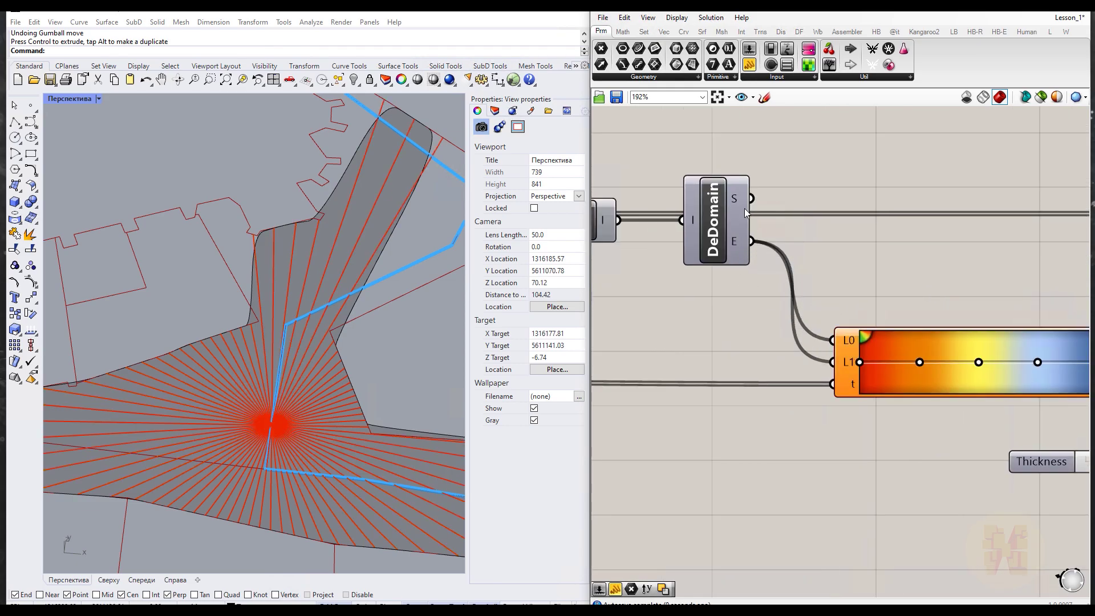
{"action": "left_click_drag", "start_coordinate": [751, 198], "coordinate": [833, 361]}
- Zoom out in both views to see the flipped-colour ray fan along the path
{"action": "scroll", "coordinate": [306, 323], "scroll_direction": "down", "scroll_amount": 8}
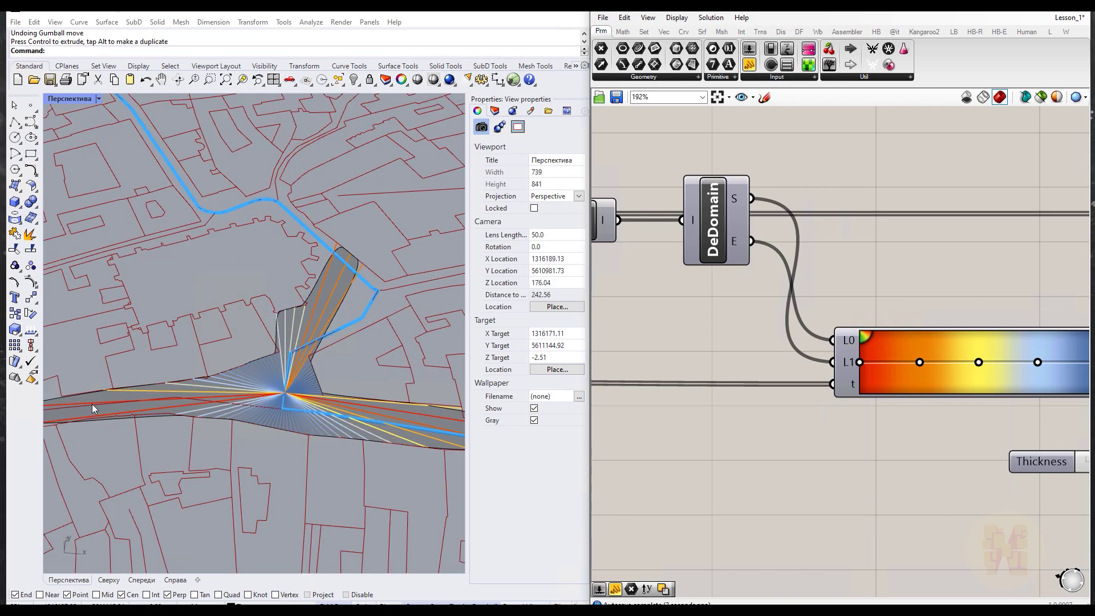
{"action": "scroll", "coordinate": [124, 407], "scroll_direction": "down", "scroll_amount": 5}
{"action": "scroll", "coordinate": [99, 406], "scroll_direction": "up", "scroll_amount": 4}
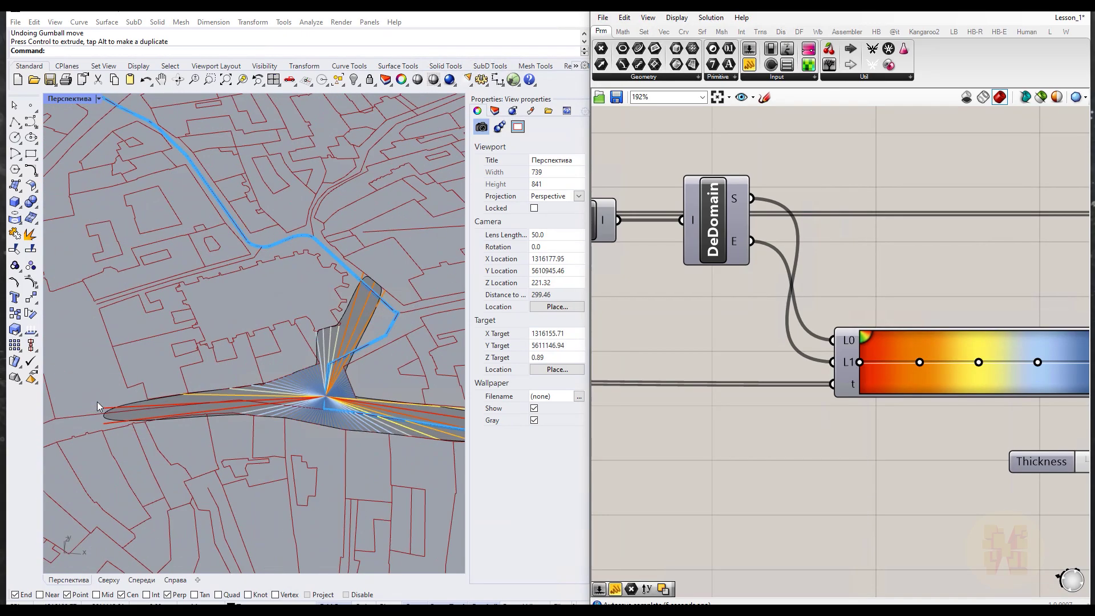
{"action": "scroll", "coordinate": [268, 402], "scroll_direction": "down", "scroll_amount": 5}
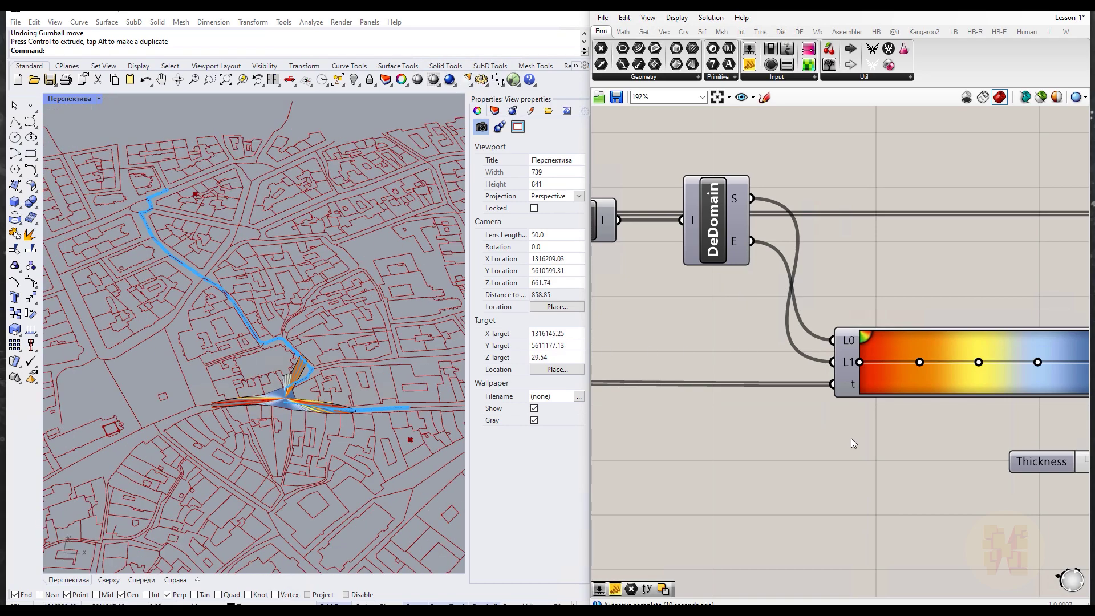
{"action": "scroll", "coordinate": [850, 443], "scroll_direction": "down", "scroll_amount": 5}
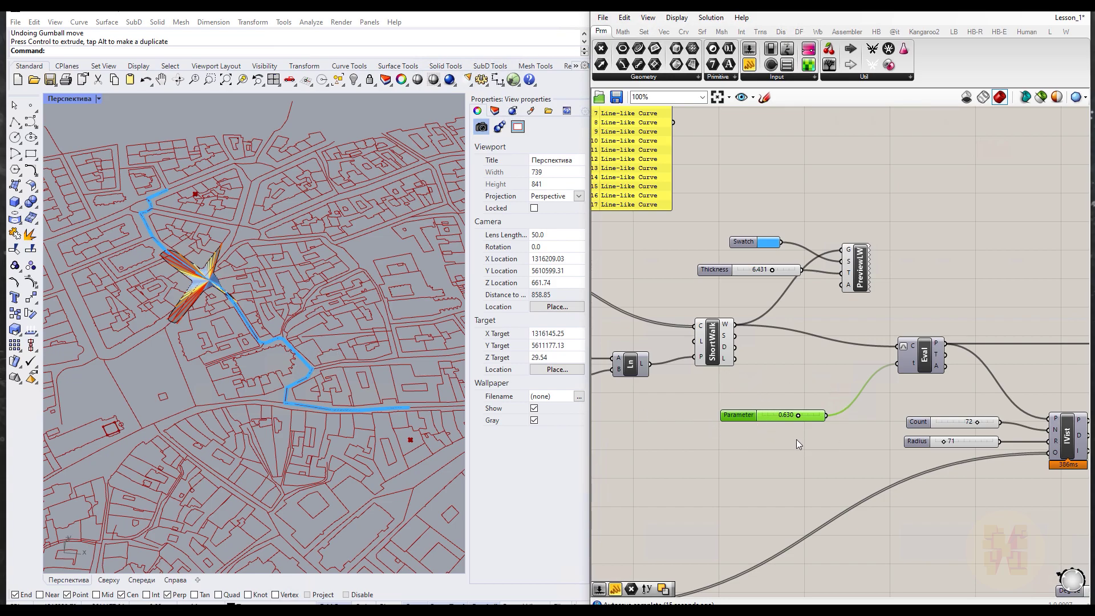
- Open the Parameter slider's Animate settings window
{"action": "left_click", "coordinate": [754, 460]}
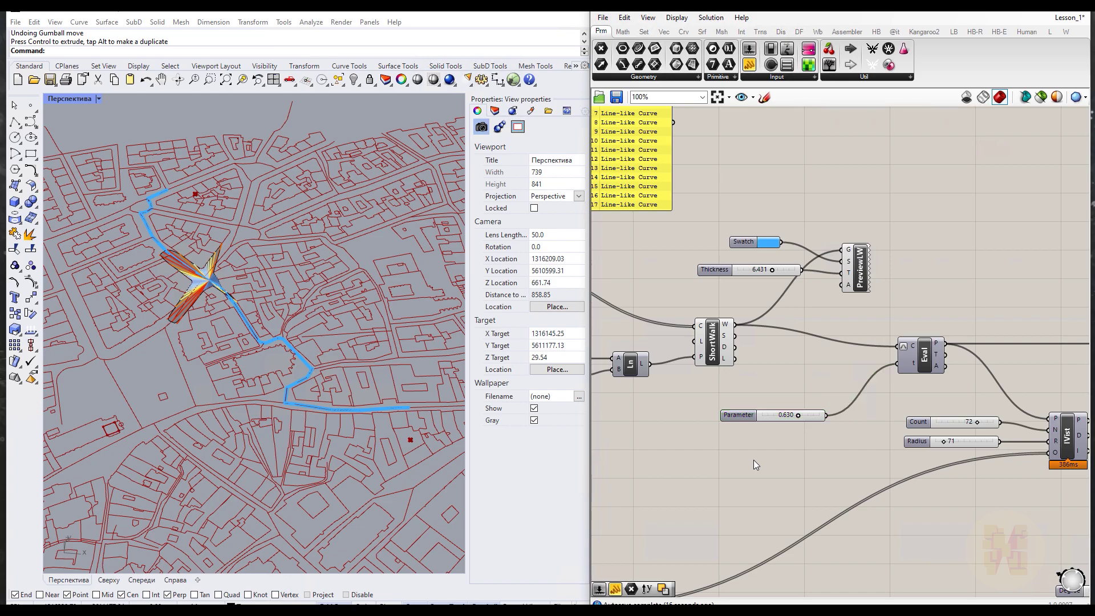
{"action": "right_click", "coordinate": [743, 419]}
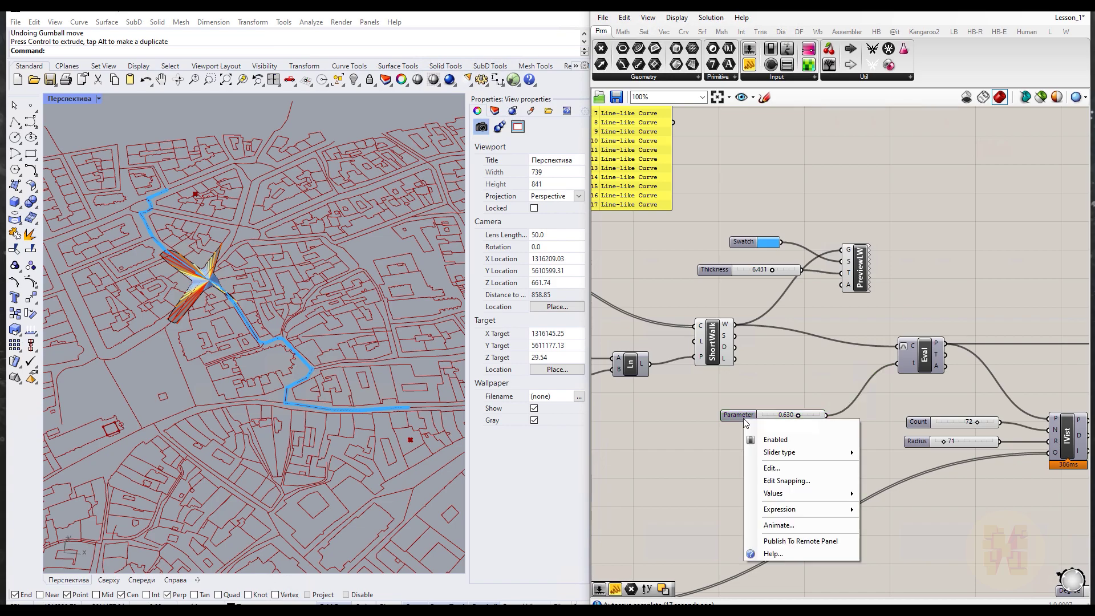
{"action": "left_click", "coordinate": [783, 526]}
{"action": "left_click_drag", "start_coordinate": [736, 274], "coordinate": [580, 195]}
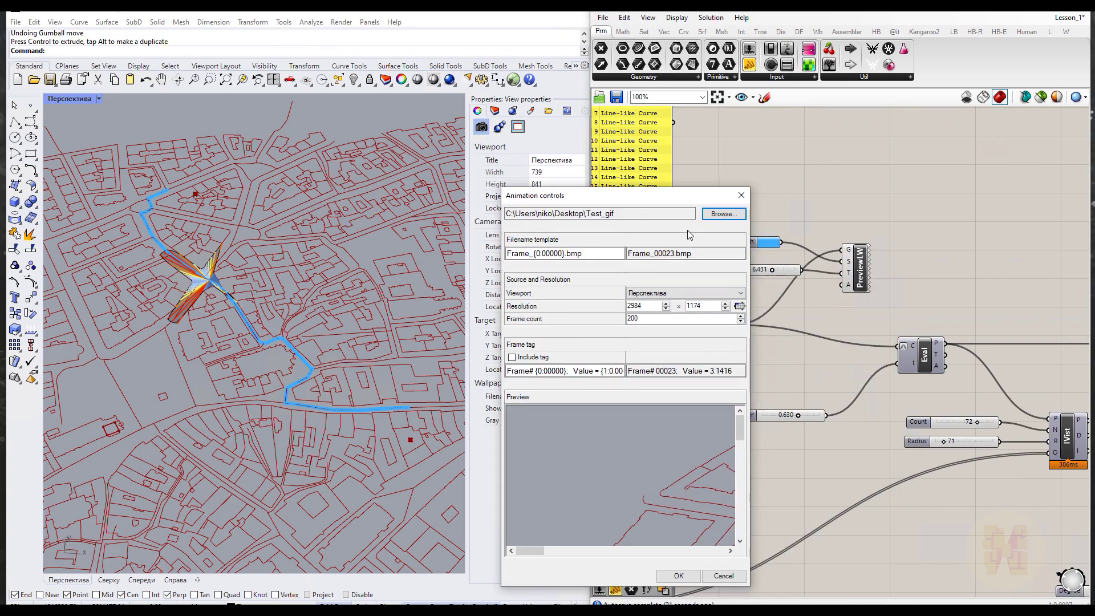
- Create an Animation folder inside Shapes for Rhino and set it as the frames' output folder
{"action": "left_click", "coordinate": [724, 213]}
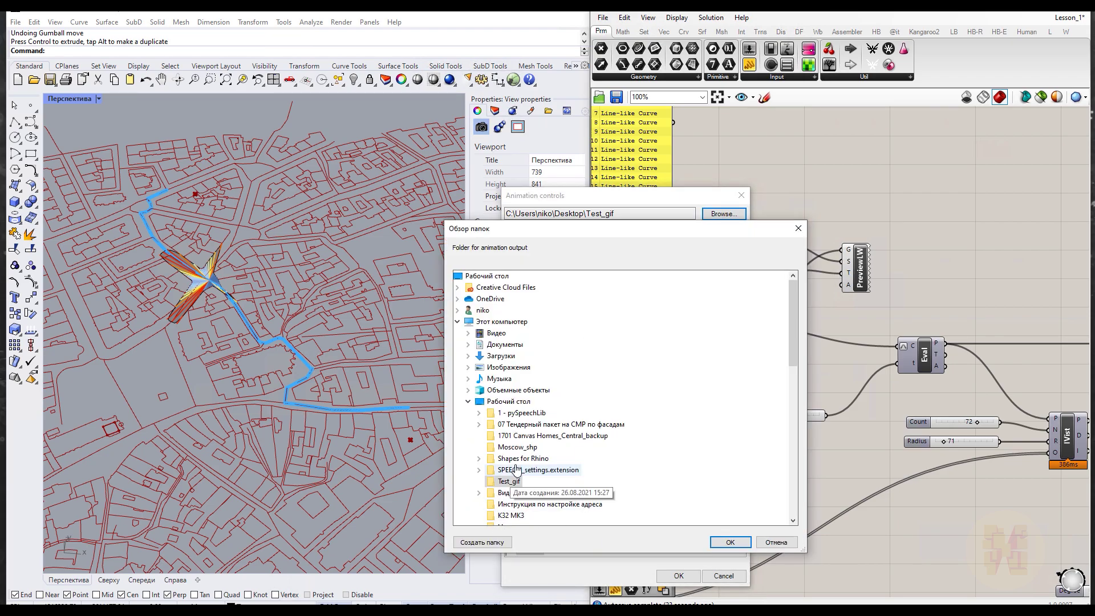
{"action": "left_click", "coordinate": [494, 542]}
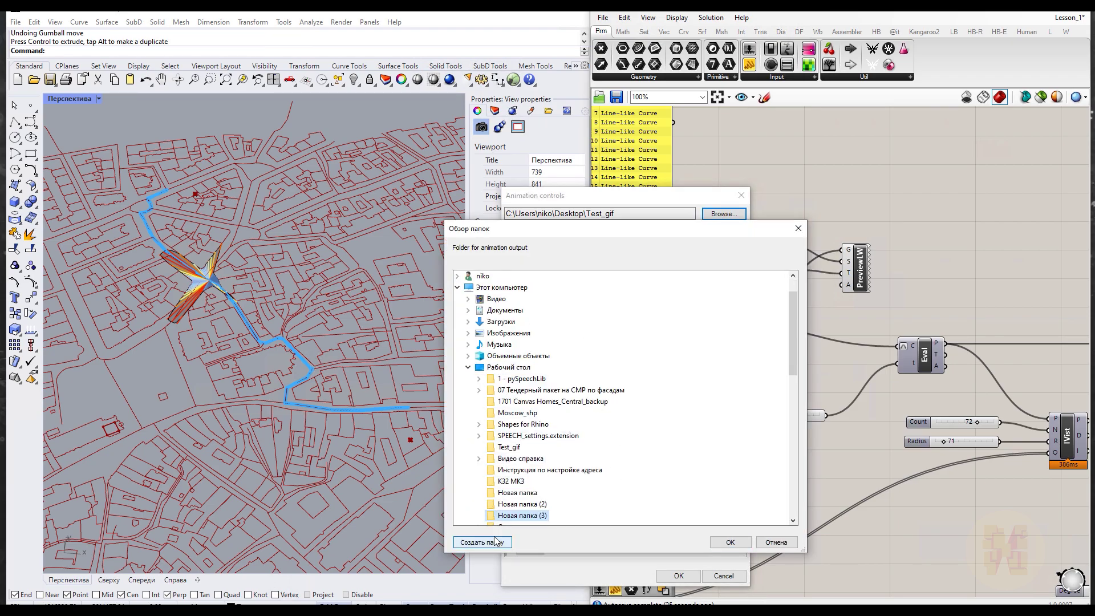
{"action": "double_click", "coordinate": [531, 425]}
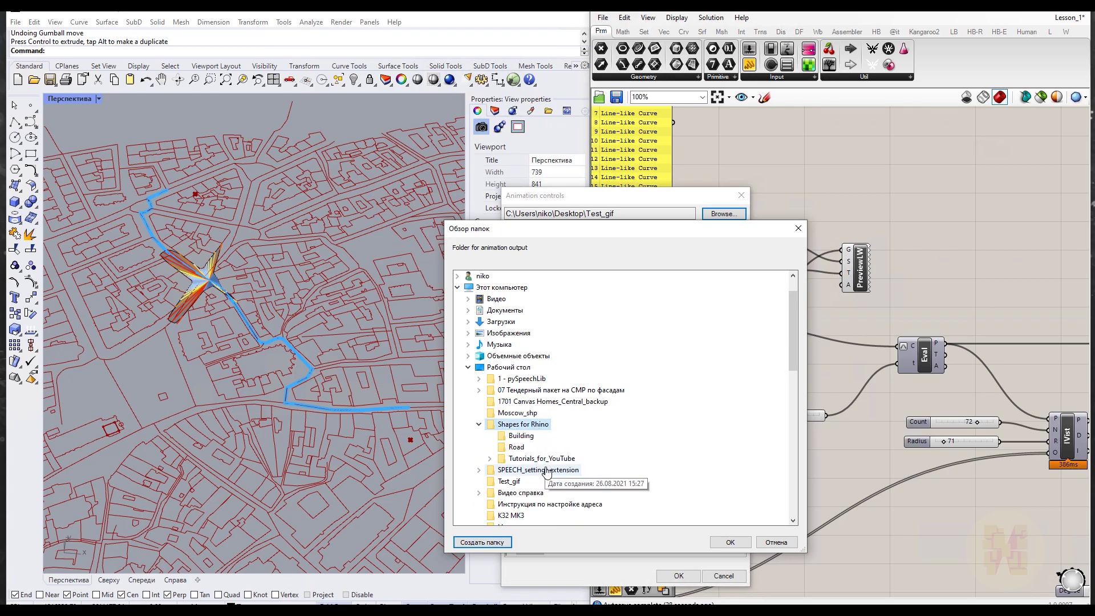
{"action": "left_click", "coordinate": [498, 543]}
{"action": "type", "text": "T"}
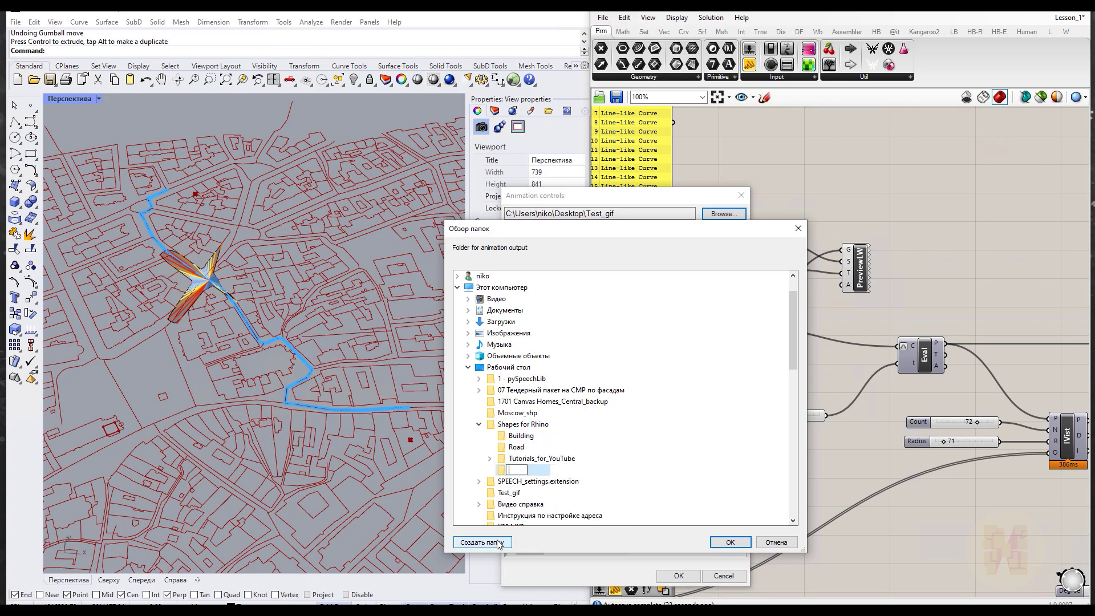
{"action": "type", "text": "nimation"}
{"action": "key", "text": "Return"}
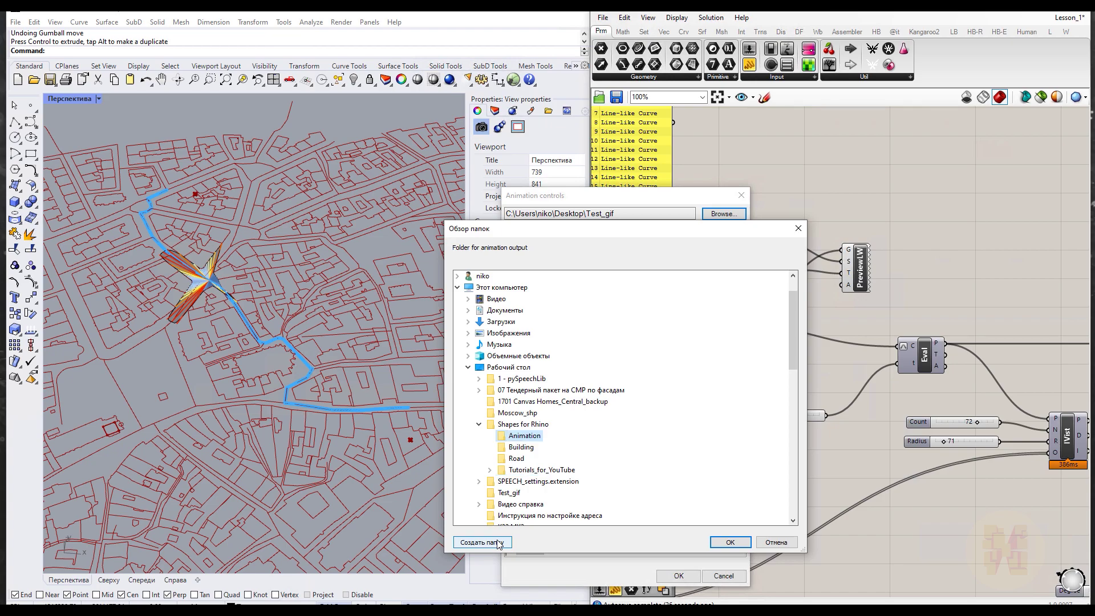
{"action": "left_click", "coordinate": [729, 542]}
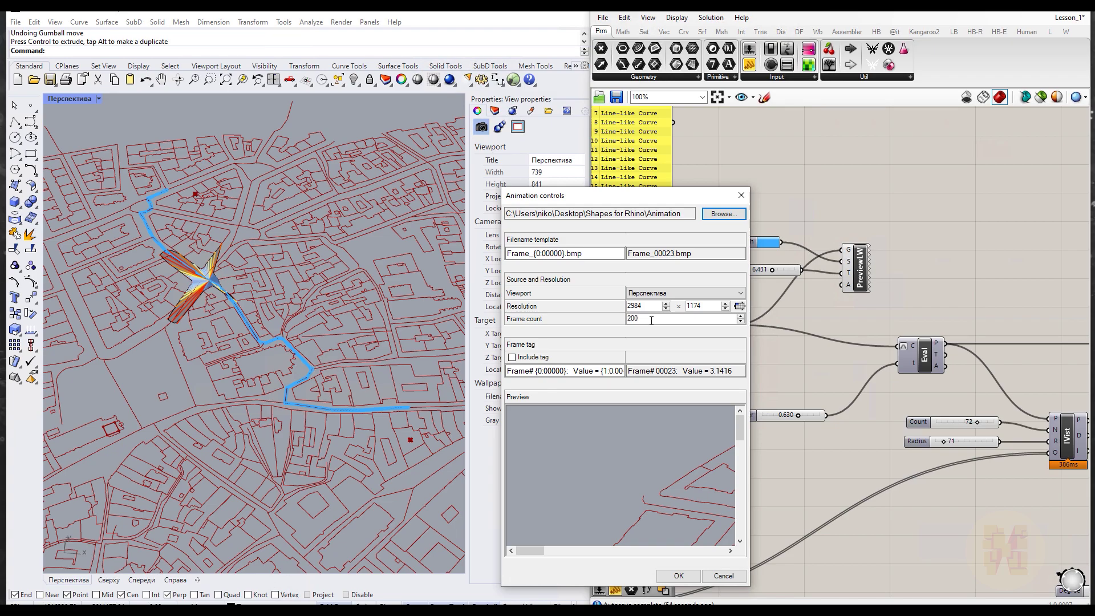
- Render the 200 animation frames at 2984 × 1174 into the Animation folder
{"action": "left_click", "coordinate": [675, 576]}
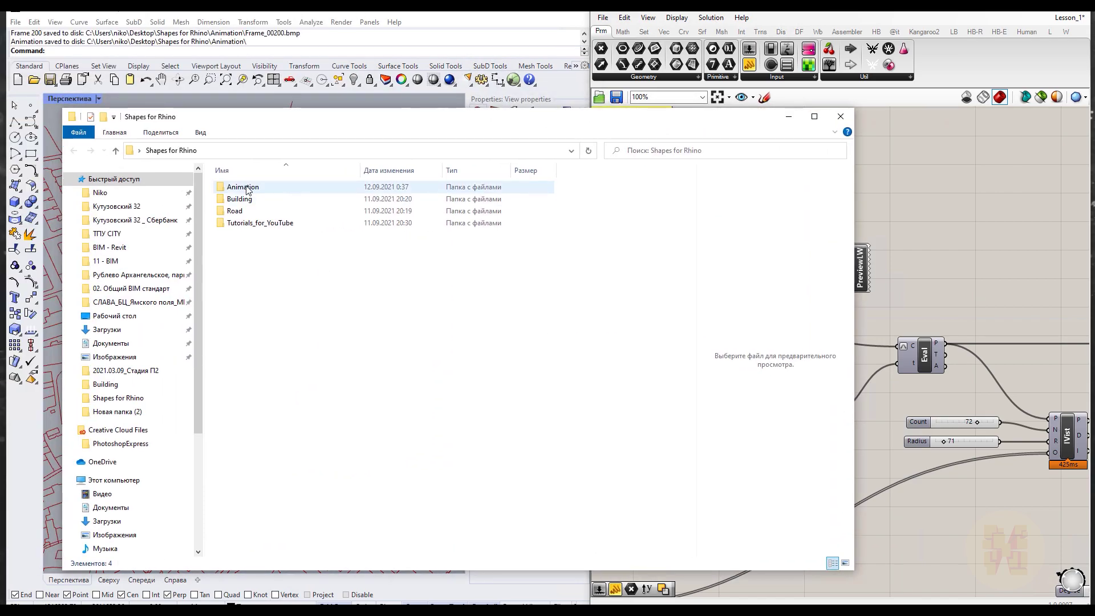
- View Frame_00000.bmp from the Animation folder and step through the following frames
{"action": "double_click", "coordinate": [236, 187]}
{"action": "double_click", "coordinate": [242, 216]}
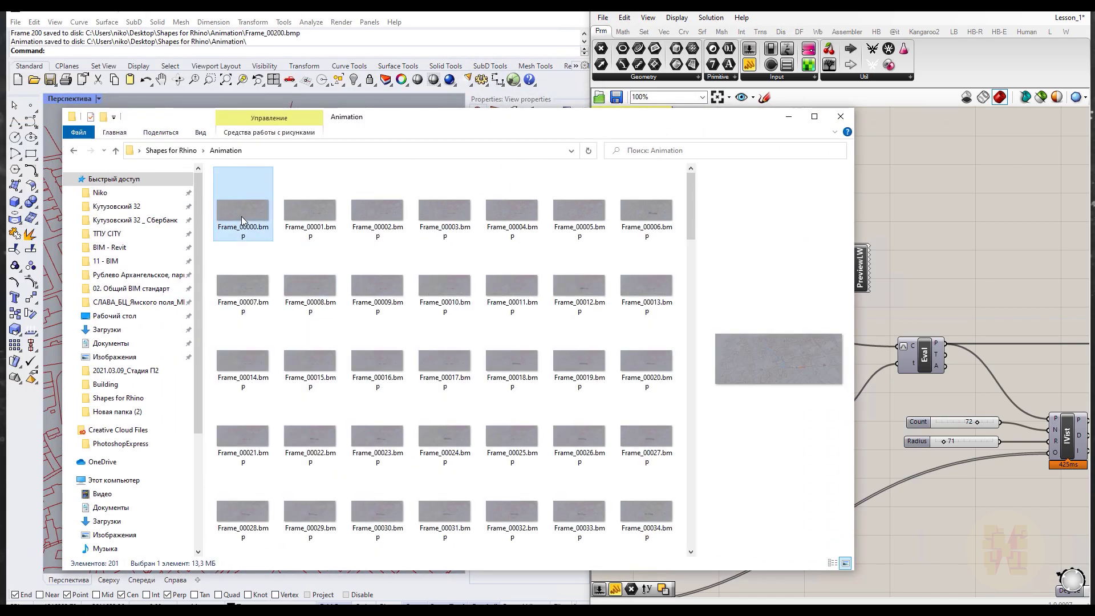
{"action": "key", "text": "Right"}
{"action": "key", "text": "Right"}
{"action": "key", "text": "Right"}
{"action": "key", "text": "Right"}
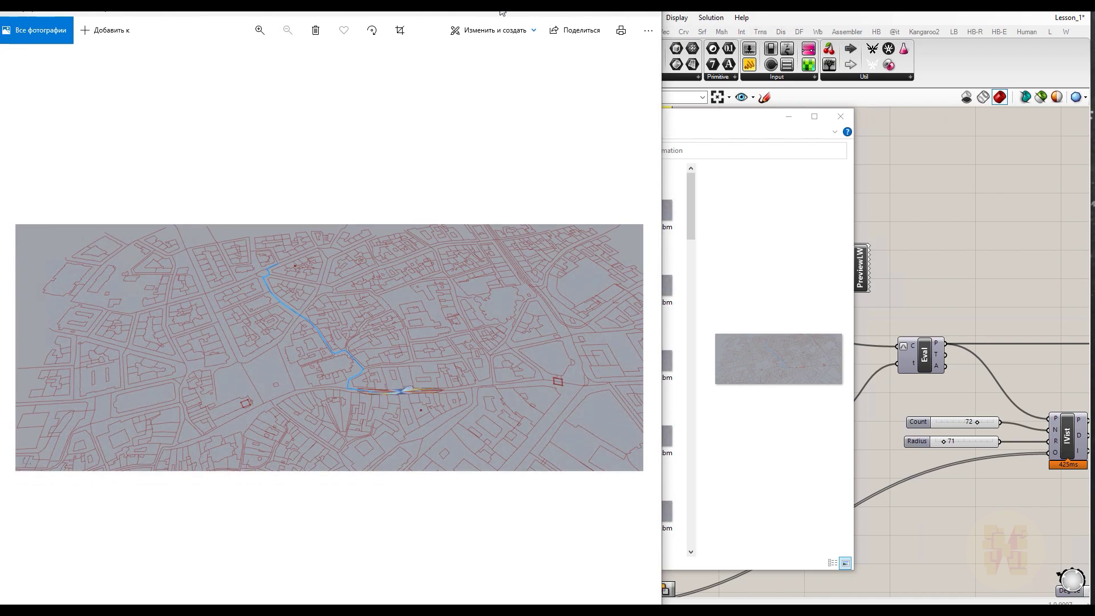
{"action": "key", "text": "Right"}
{"action": "key", "text": "Right"}
{"action": "key", "text": "Right"}
{"action": "key", "text": "Right"}
{"action": "key", "text": "Right"}
{"action": "key", "text": "Right"}
{"action": "key", "text": "Right"}
{"action": "key", "text": "Right"}
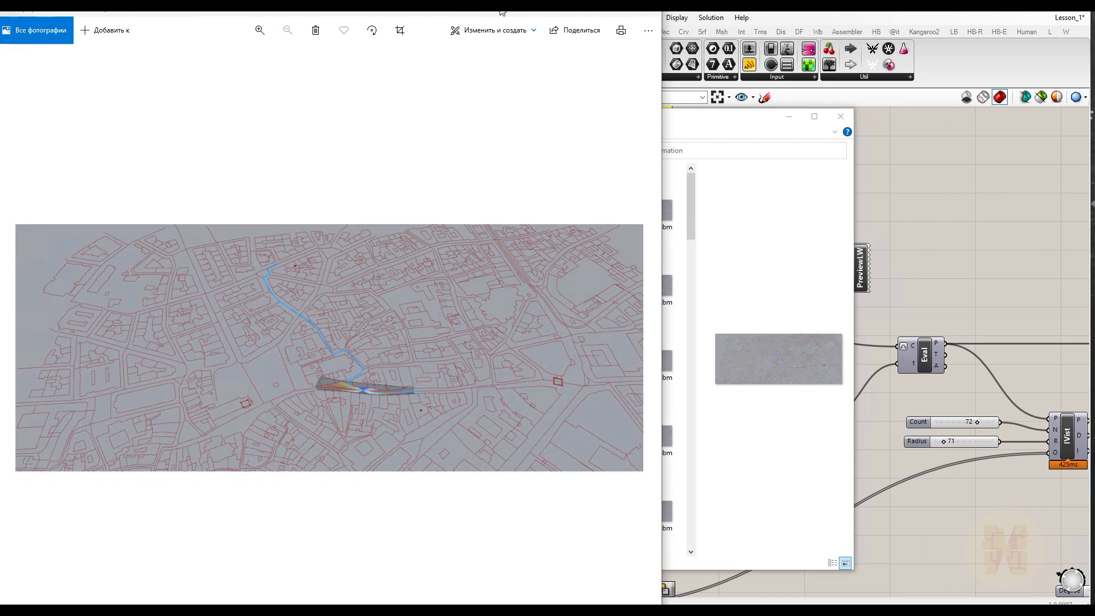
{"action": "key", "text": "Right"}
{"action": "key", "text": "Right"}
{"action": "key", "text": "Right"}
{"action": "key", "text": "Right"}
{"action": "key", "text": "Right"}
{"action": "key", "text": "Right"}
{"action": "key", "text": "Right"}
{"action": "key", "text": "Right"}
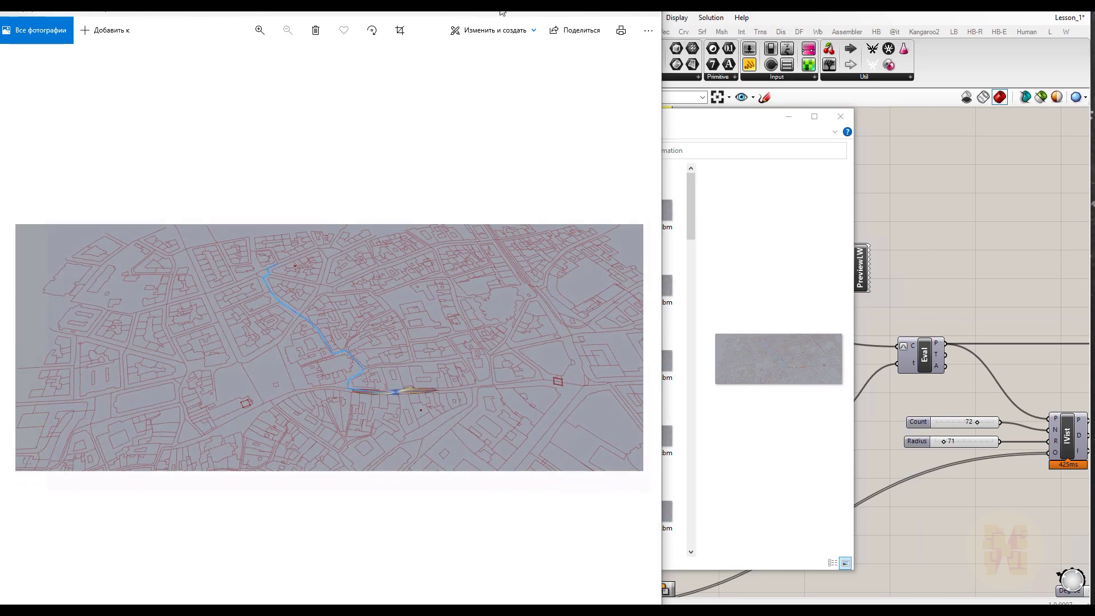
- Close Photos and the frames folder, then zoom out over the full Grasshopper definition
{"action": "left_click", "coordinate": [648, 15]}
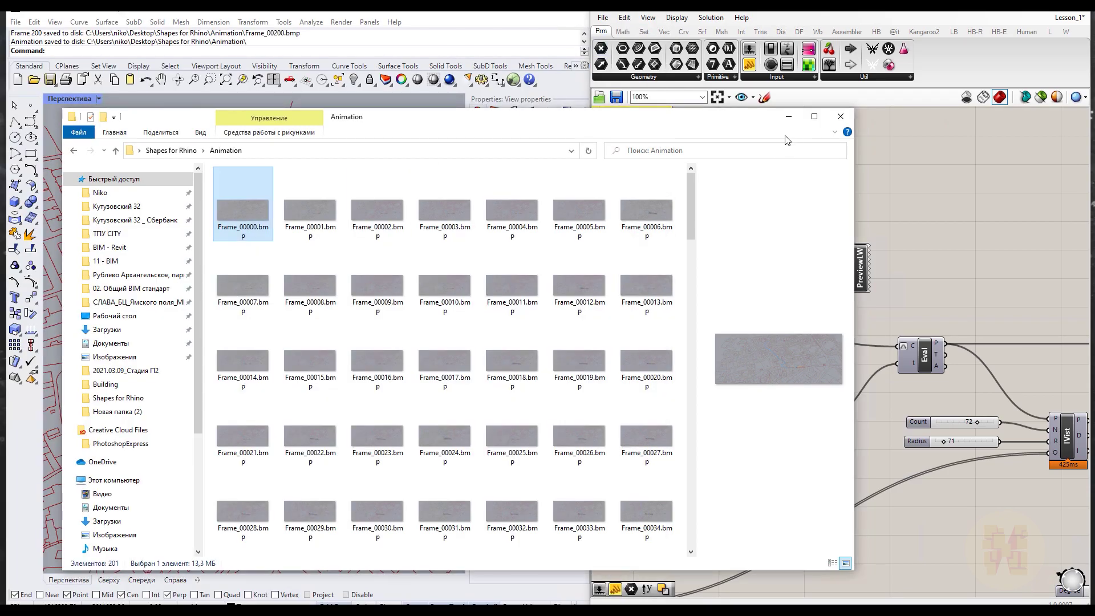
{"action": "left_click", "coordinate": [838, 116]}
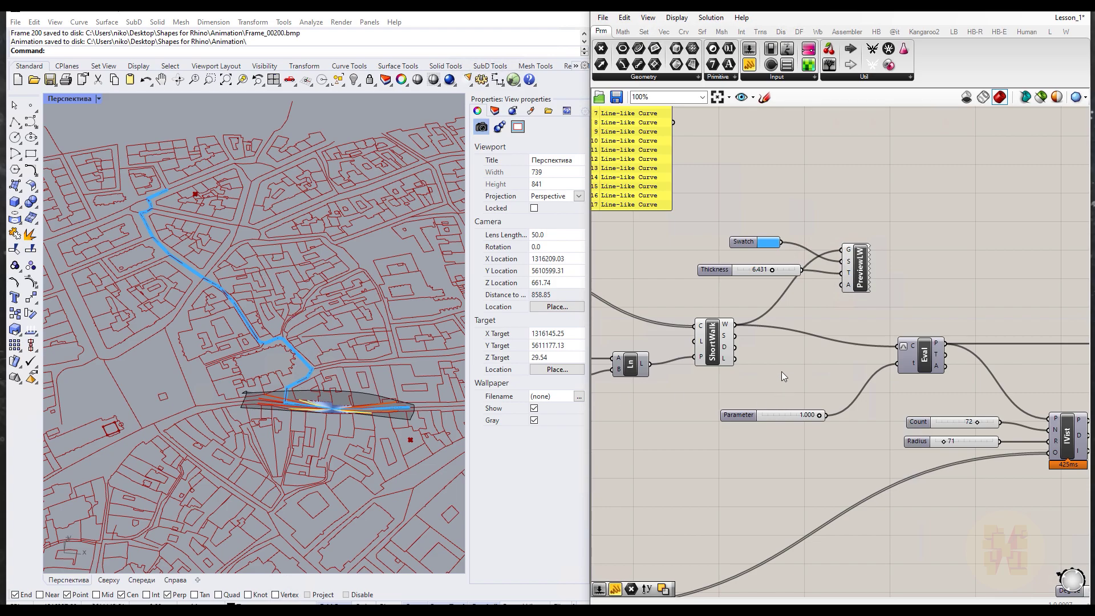
{"action": "scroll", "coordinate": [781, 371], "scroll_direction": "down", "scroll_amount": 4}
{"action": "scroll", "coordinate": [781, 370], "scroll_direction": "down", "scroll_amount": 3}
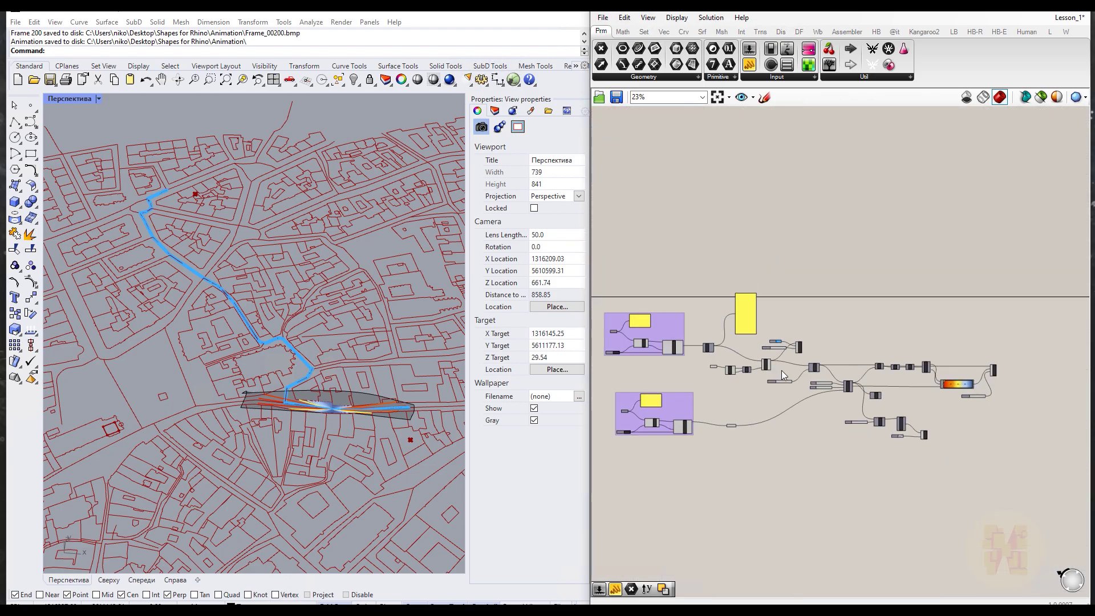
{"action": "scroll", "coordinate": [782, 375], "scroll_direction": "up", "scroll_amount": 2}
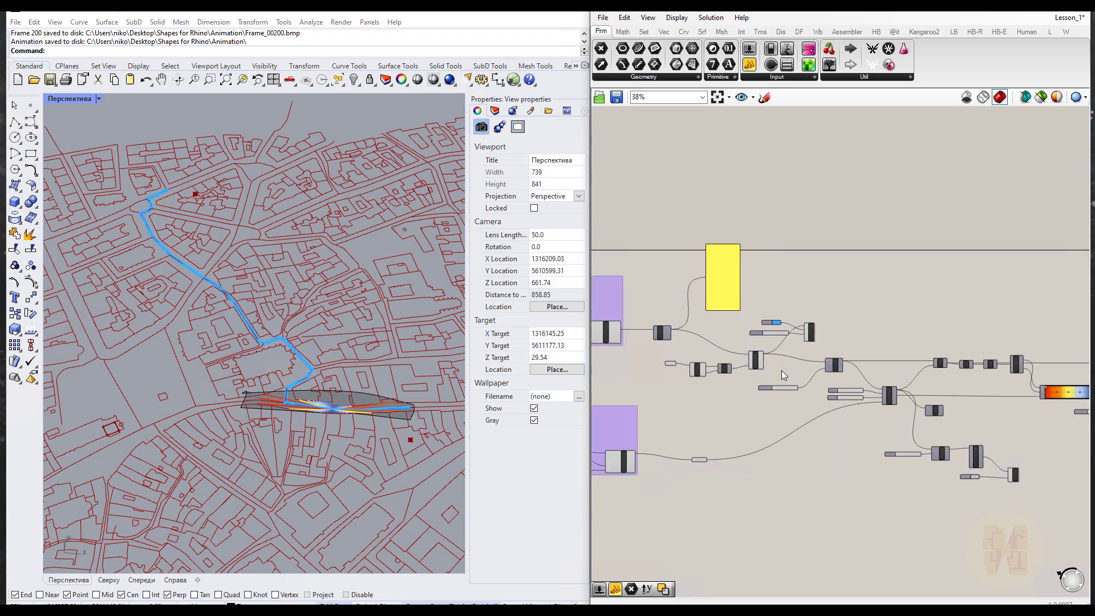